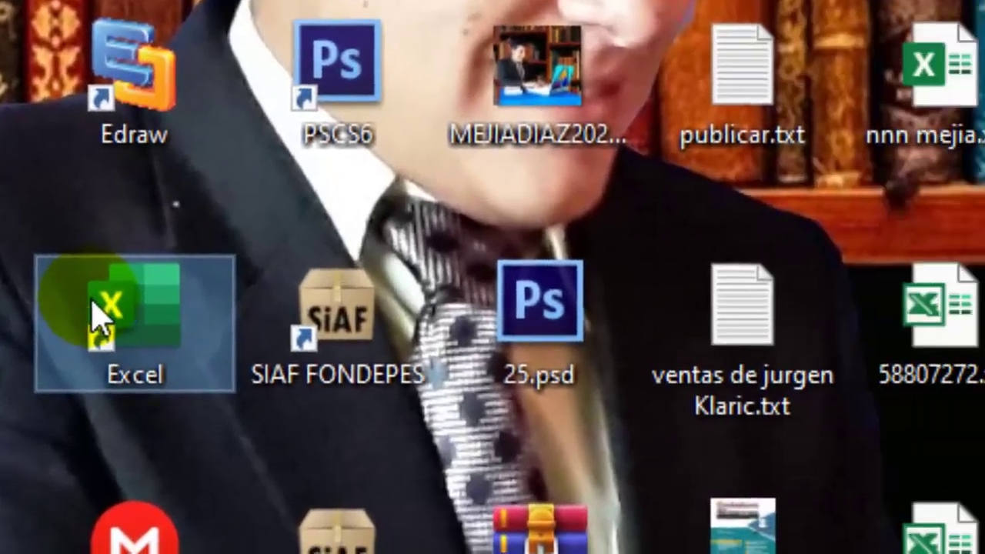
# Launch Excel from the desktop and create a blank workbook, Libro1.
pyautogui.doubleClick(94, 316)
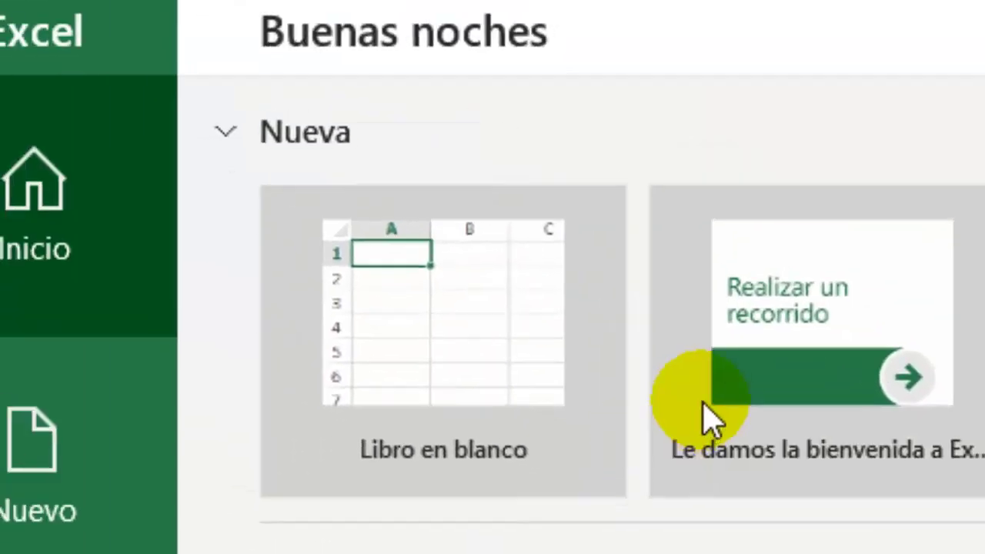
pyautogui.click(555, 362)
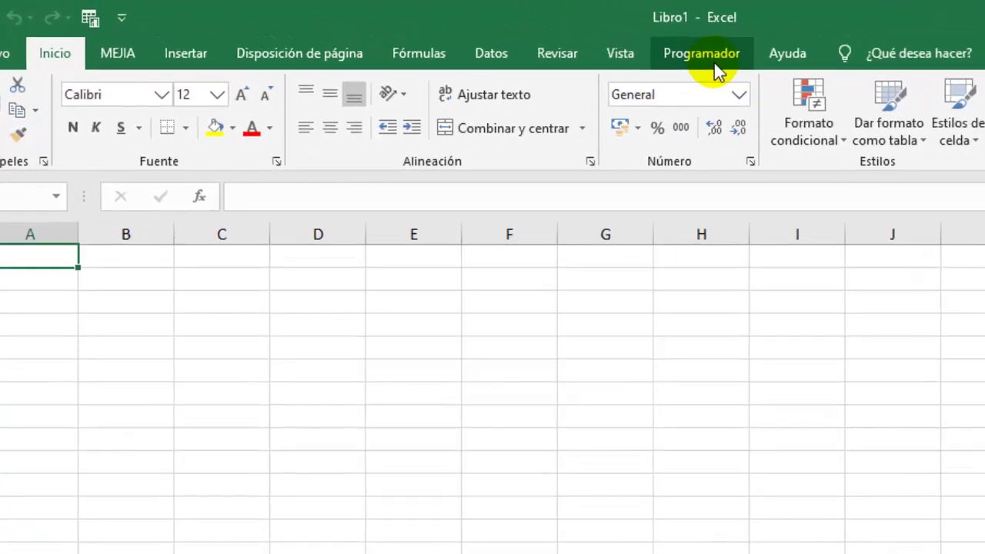
# Import INGRESAR_DATOS.frm from Escritorio\FORMULARIO into the VBA project and view it in the designer.
pyautogui.click(715, 63)
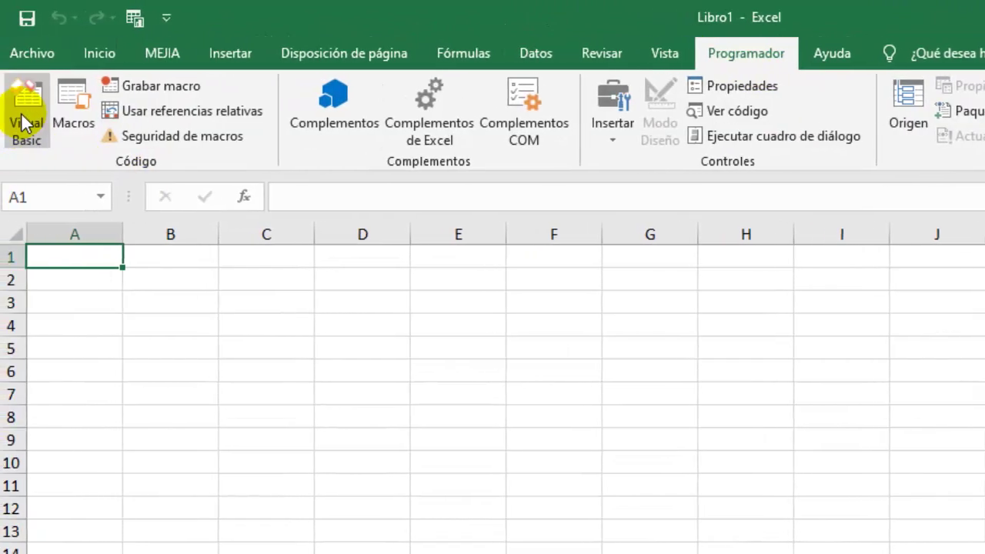
pyautogui.click(23, 115)
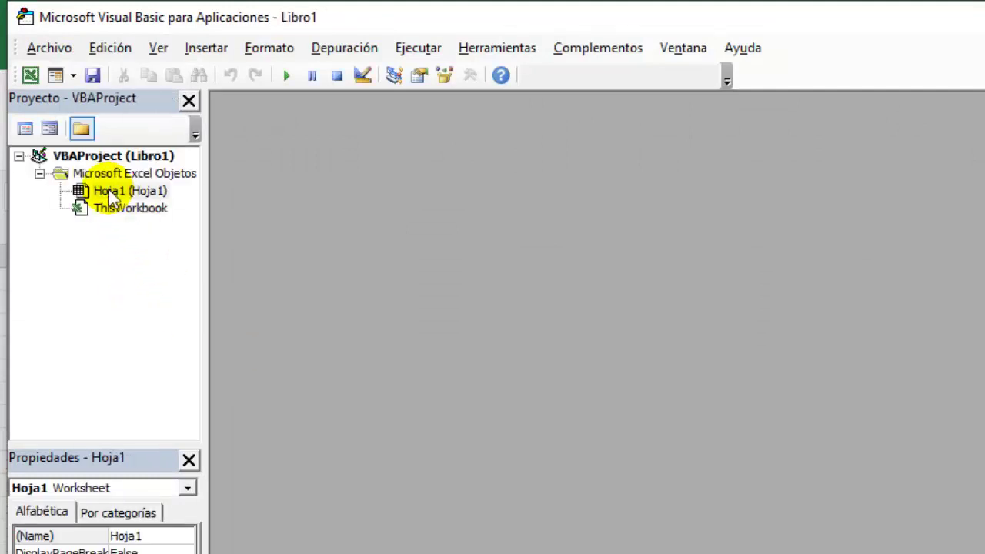
pyautogui.click(54, 48)
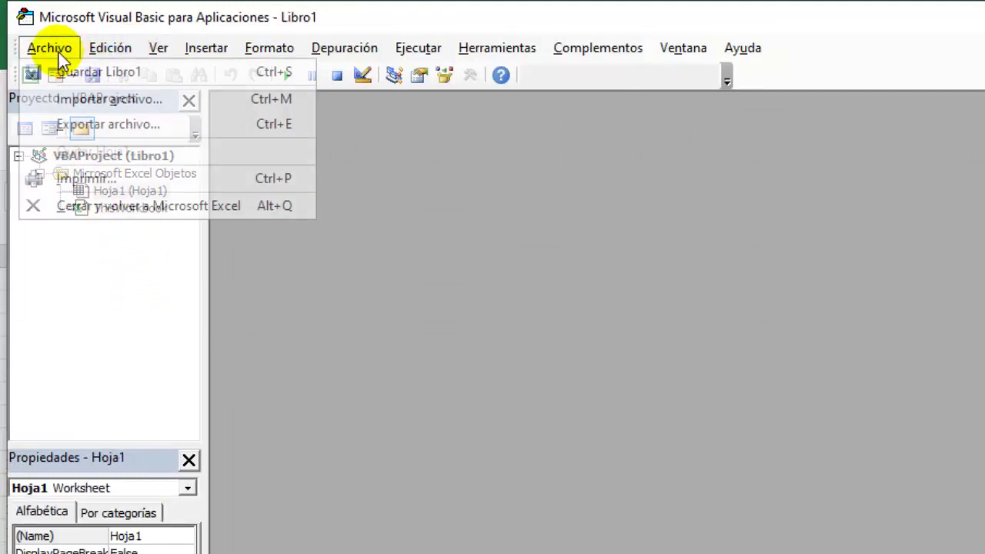
pyautogui.click(85, 102)
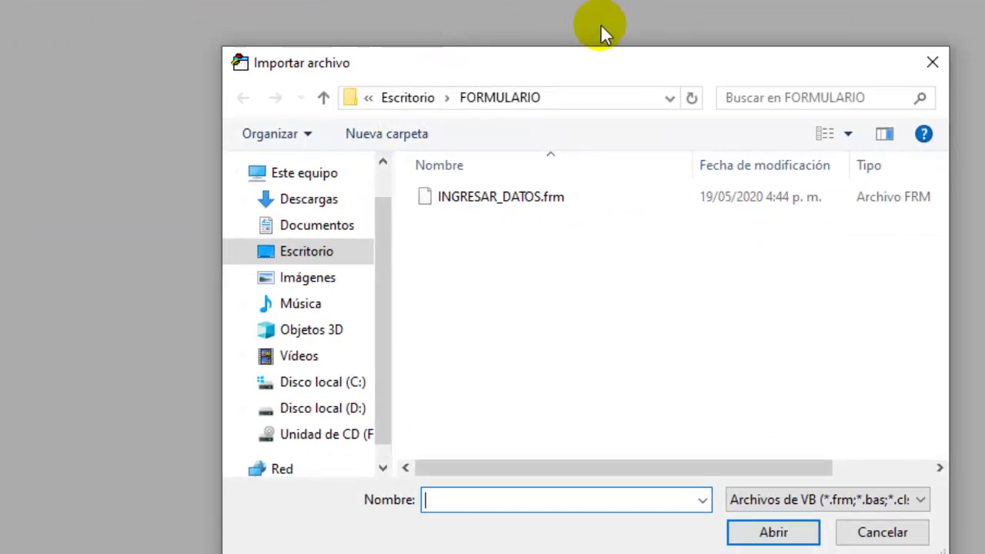
pyautogui.click(406, 100)
pyautogui.doubleClick(731, 204)
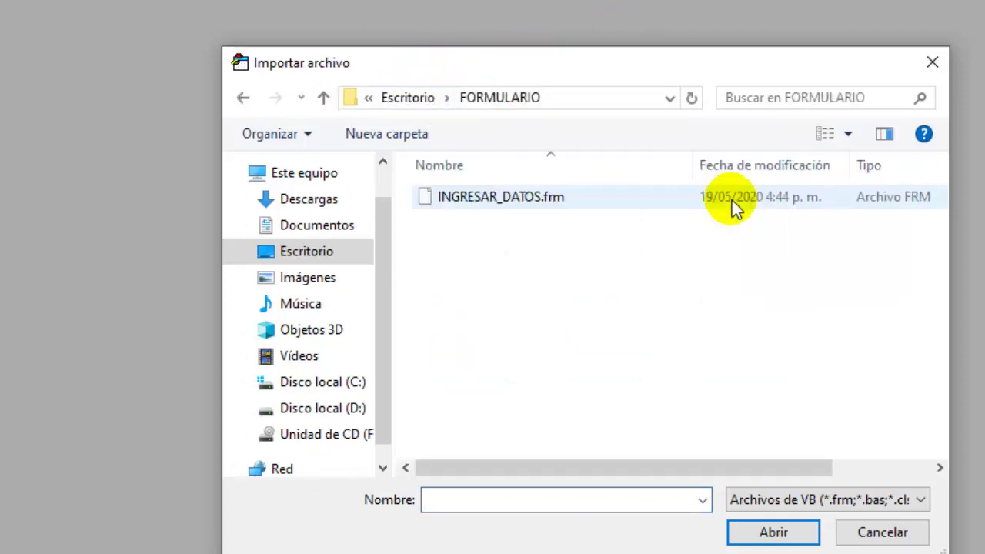
pyautogui.click(564, 199)
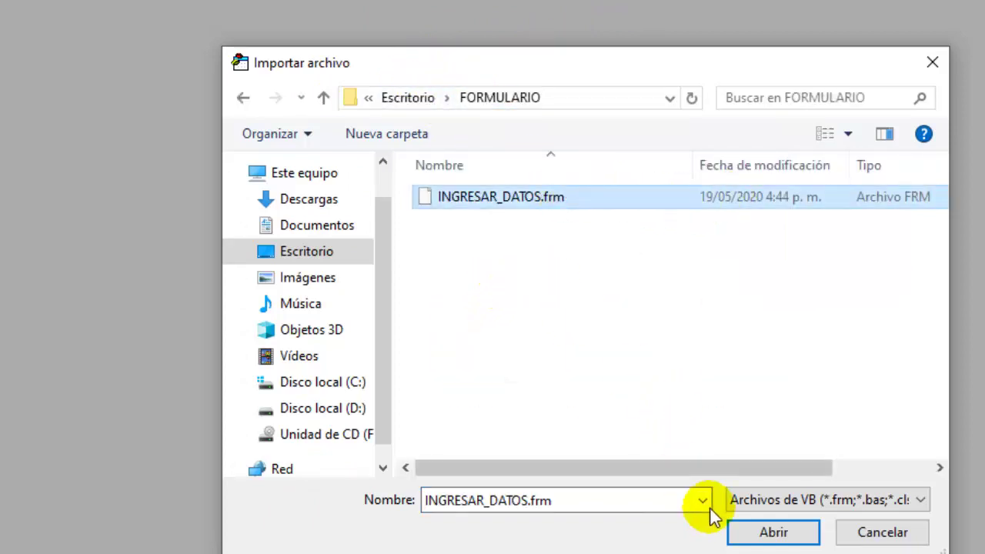
pyautogui.click(763, 531)
pyautogui.doubleClick(117, 248)
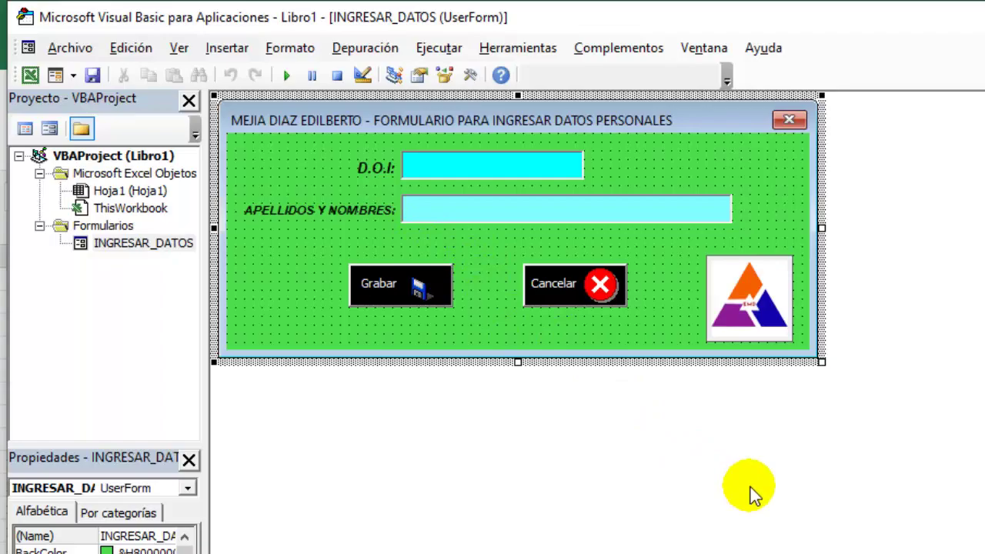
# Enter the headers D.O.I. in D2 and APELLIDOS Y NOMBRES in E2, then select the cells beneath.
pyautogui.hotkey('alt', 'F11')
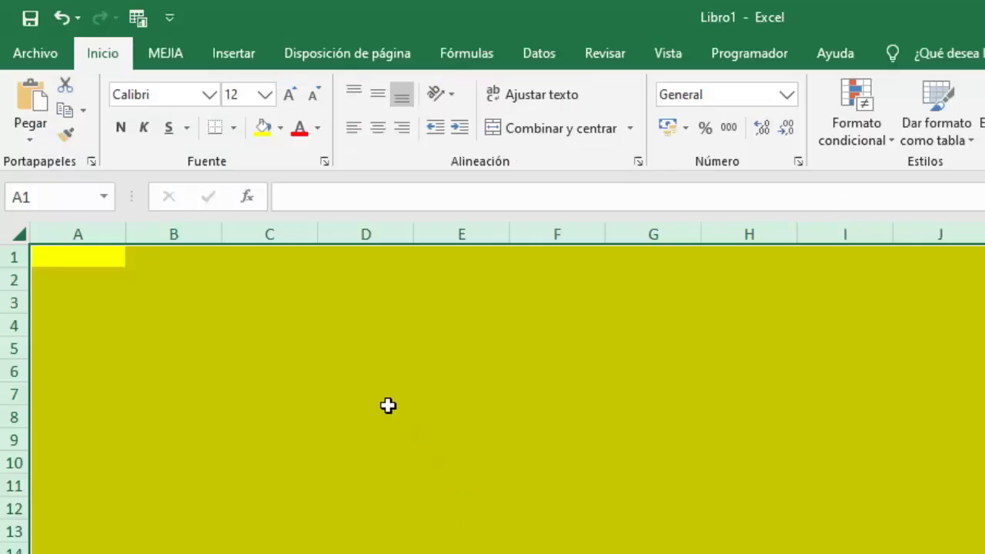
pyautogui.click(348, 289)
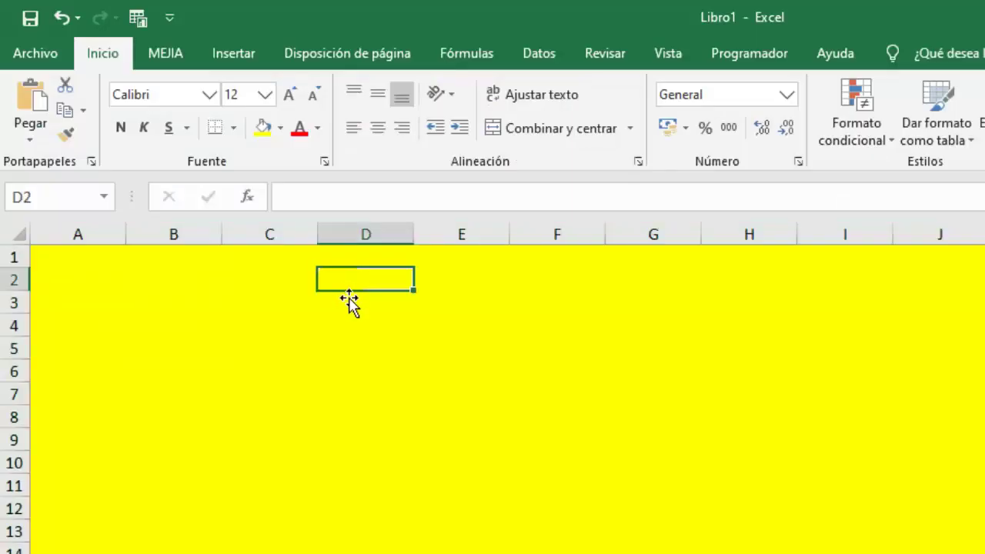
pyautogui.write('D.O.I.')
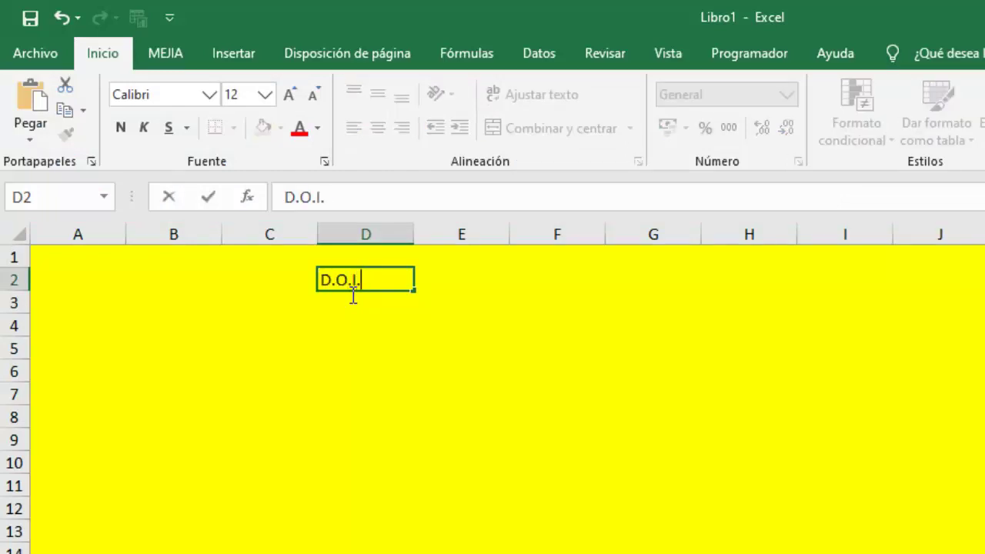
pyautogui.press('Tab')
pyautogui.write('APEL')
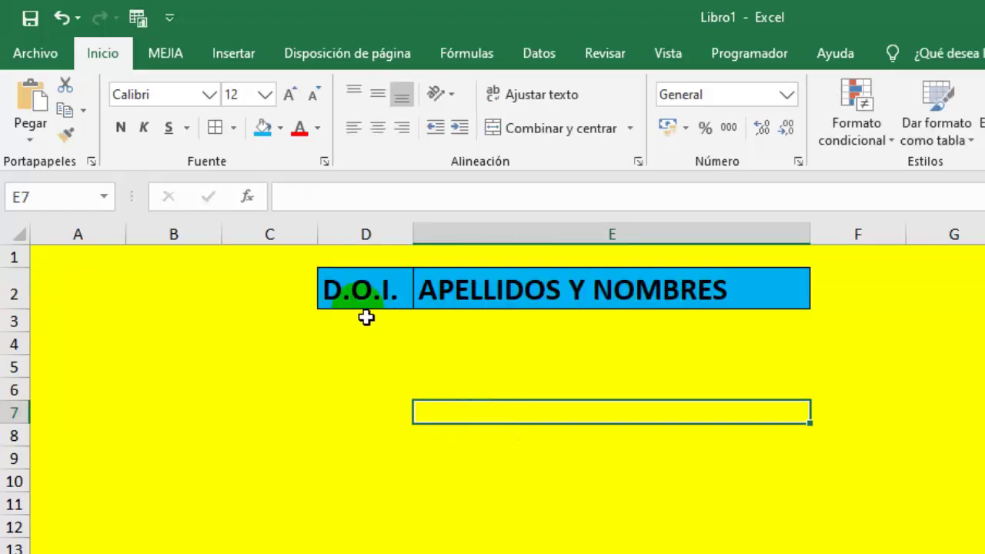
pyautogui.moveTo(382, 321); pyautogui.dragTo(681, 481)
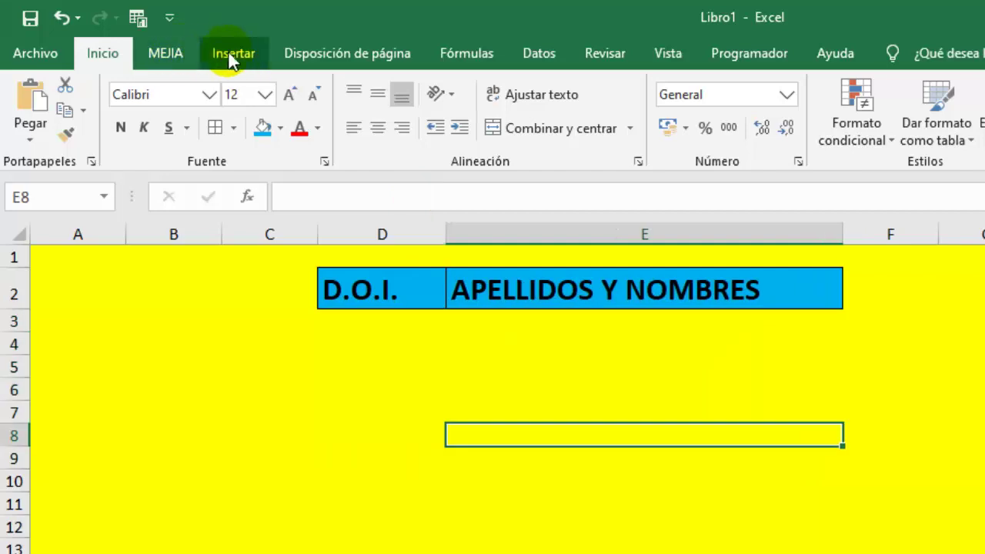
# Draw a form-control button over A2:C4 and create its new macro Botón1_Haga_clic_en.
pyautogui.click(735, 58)
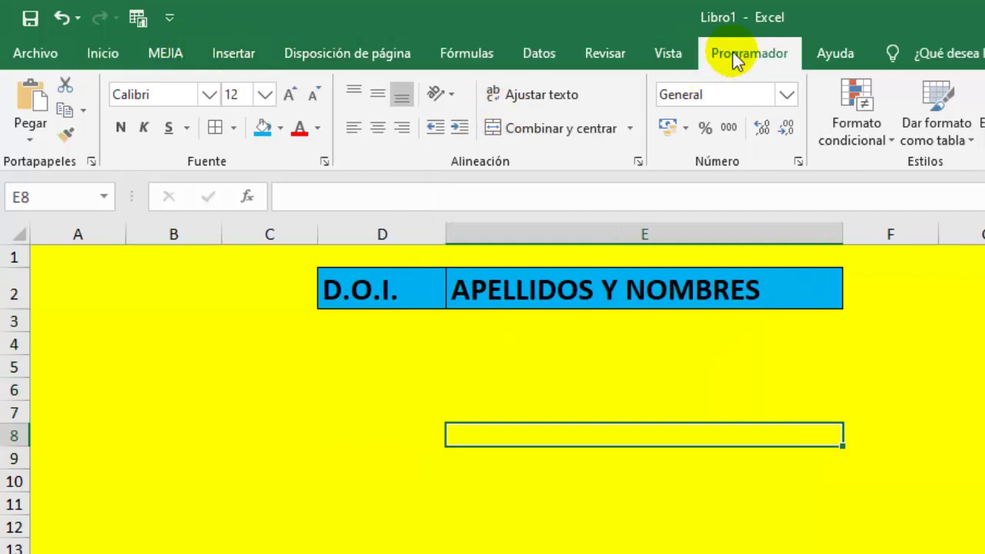
pyautogui.click(616, 133)
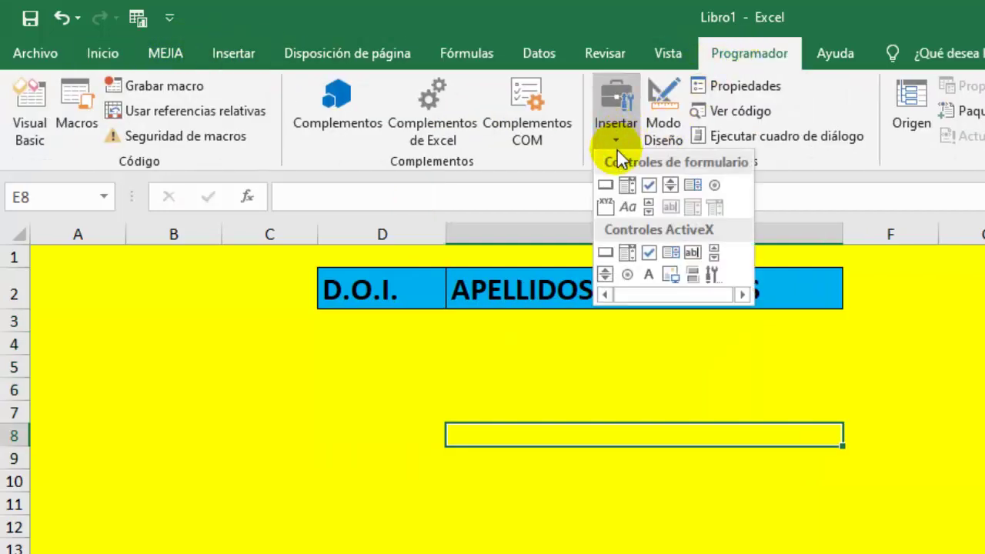
pyautogui.click(605, 188)
pyautogui.moveTo(40, 271); pyautogui.dragTo(239, 358)
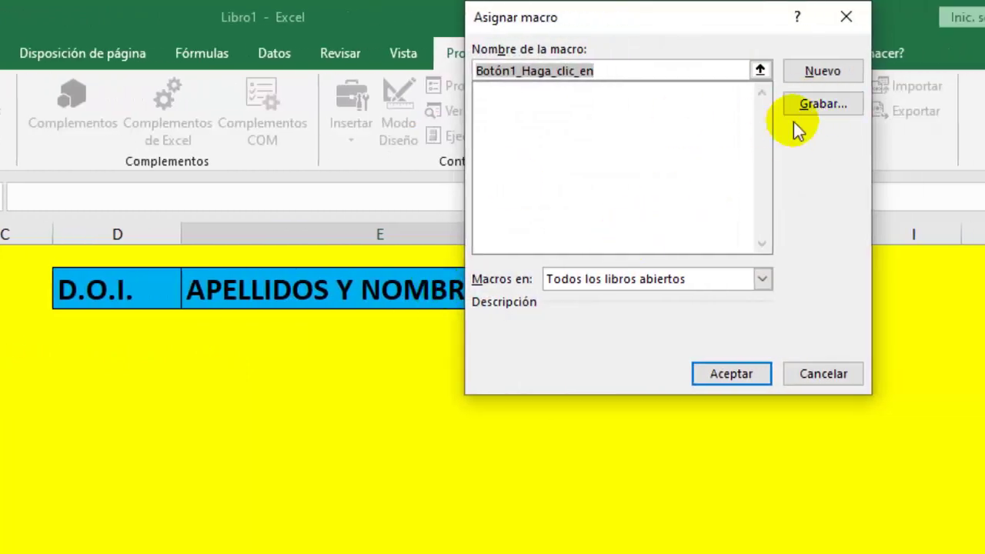
pyautogui.click(811, 72)
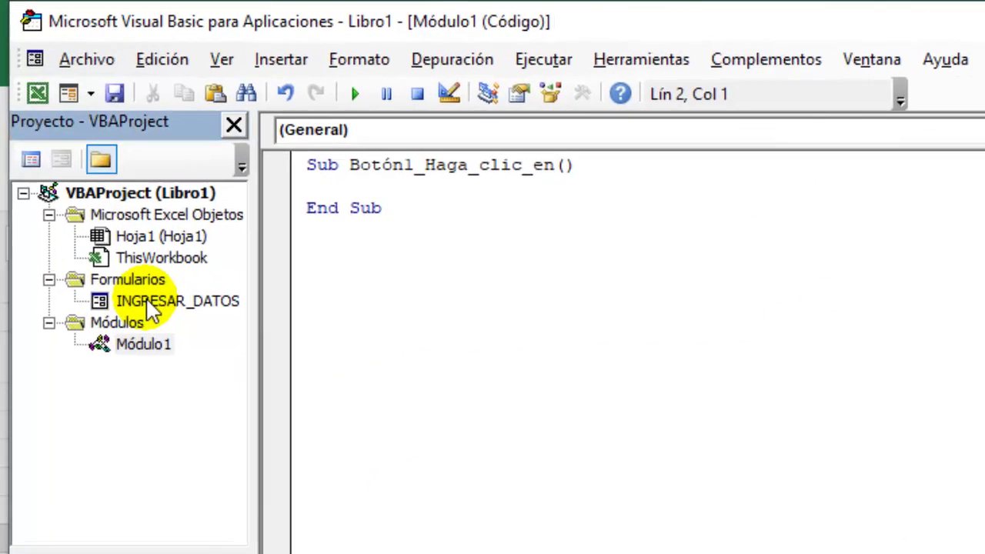
# Put INGRESAR_DATOS.Show in the Botón1_Haga_clic_en macro and test it with Botón 1.
pyautogui.rightClick(132, 243)
pyautogui.click(268, 158)
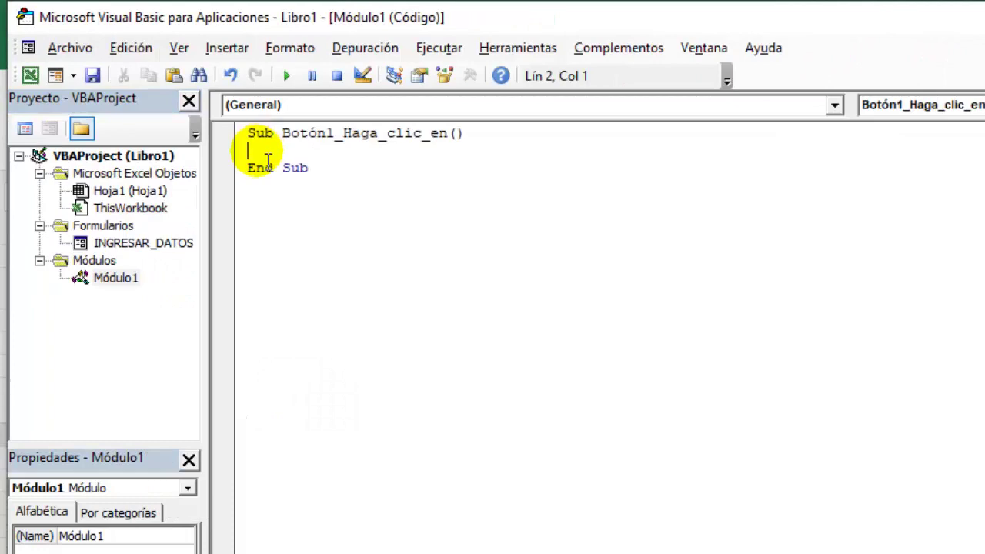
pyautogui.write('INGRESAR_DATOS')
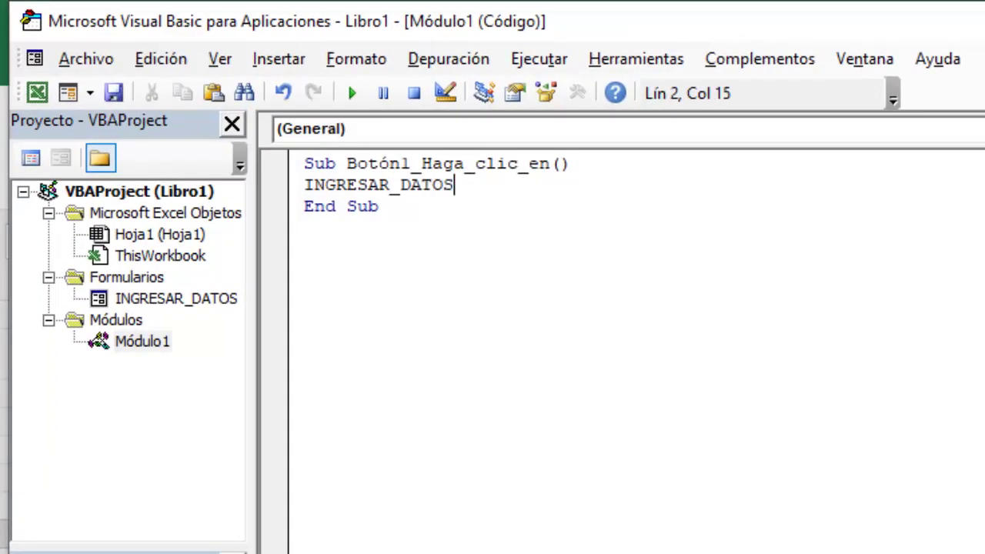
pyautogui.write('.SHO')
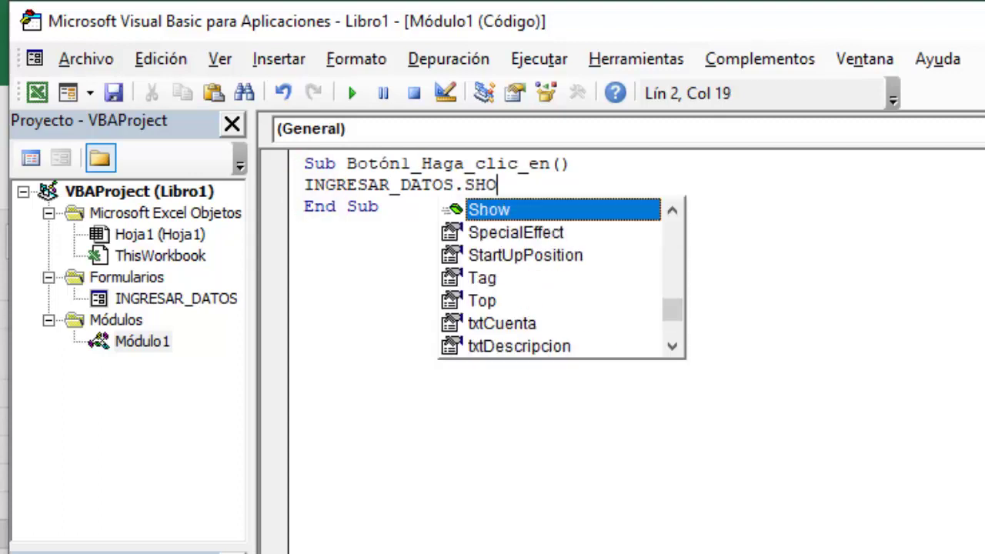
pyautogui.write('E')
pyautogui.press('BackSpace')
pyautogui.doubleClick(493, 206)
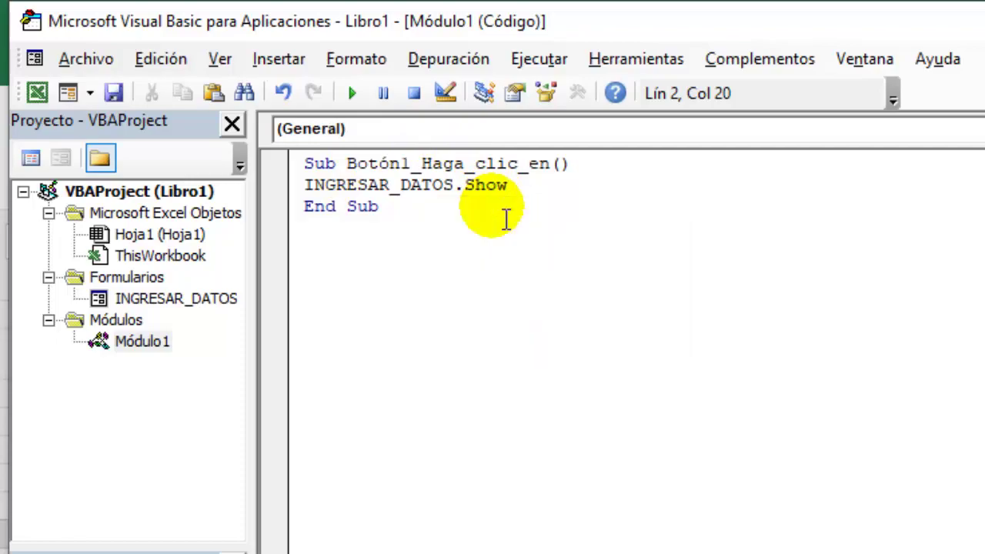
pyautogui.hotkey('alt', 'F11')
pyautogui.click(127, 308)
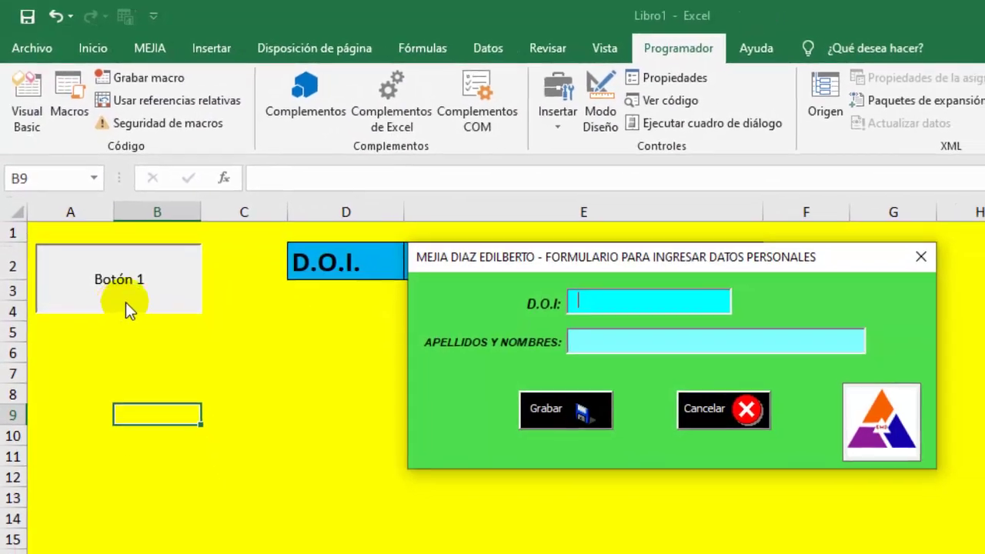
# Close the test form and change Botón 1's caption to FORMULARIO.
pyautogui.moveTo(531, 258); pyautogui.dragTo(457, 283)
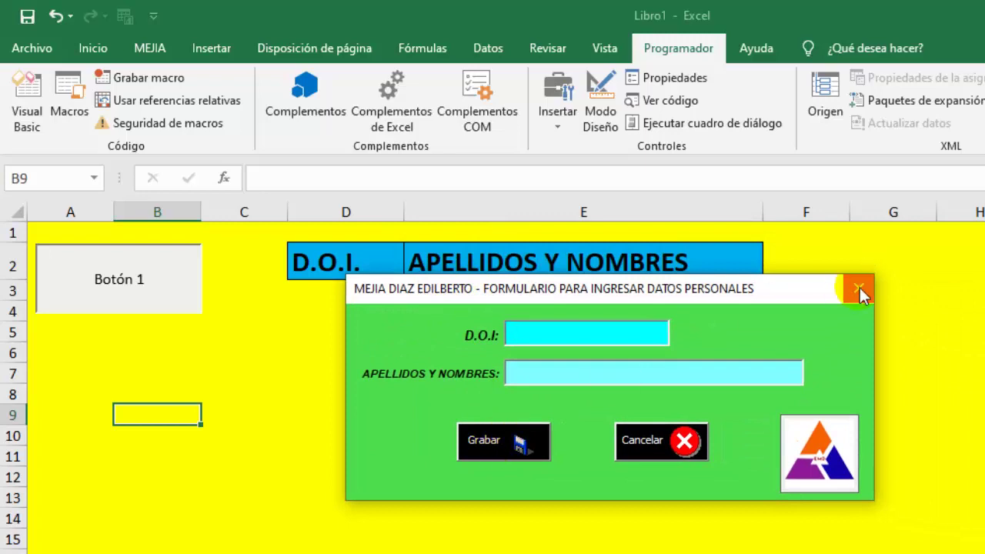
pyautogui.click(859, 288)
pyautogui.rightClick(158, 278)
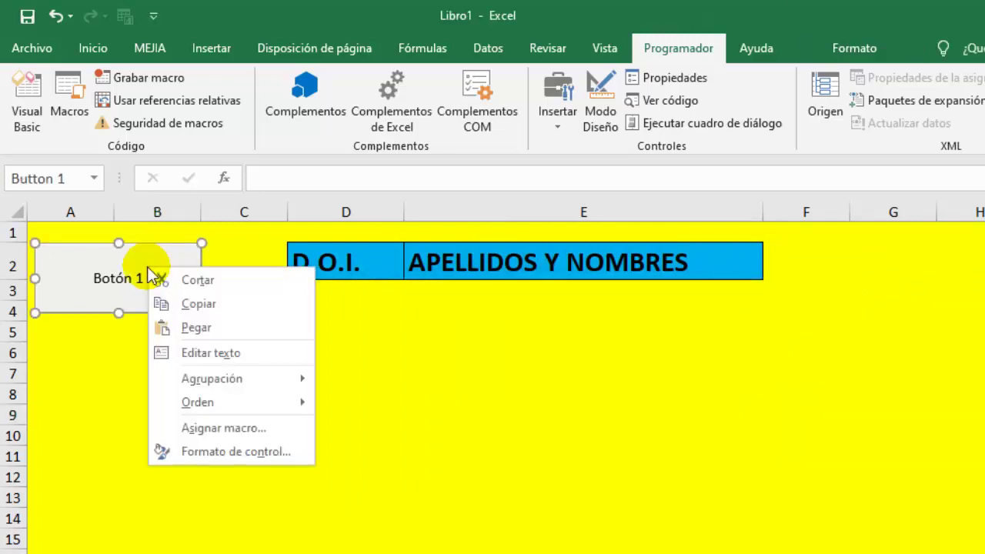
pyautogui.click(143, 283)
pyautogui.rightClick(143, 283)
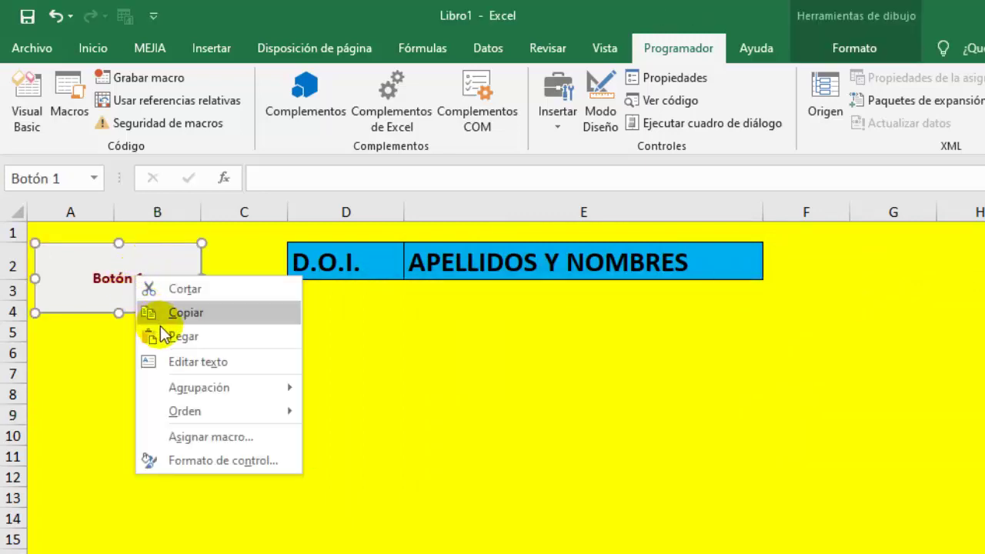
pyautogui.click(189, 361)
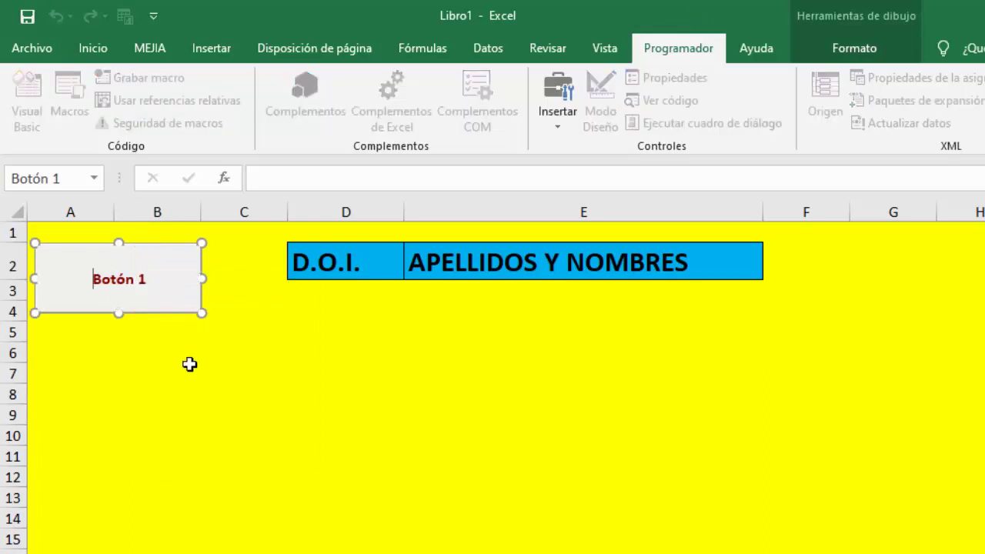
pyautogui.press('Delete')
pyautogui.press('Delete')
pyautogui.press('Delete')
pyautogui.press('Delete')
pyautogui.press('Delete')
pyautogui.press('Delete')
pyautogui.press('Delete')
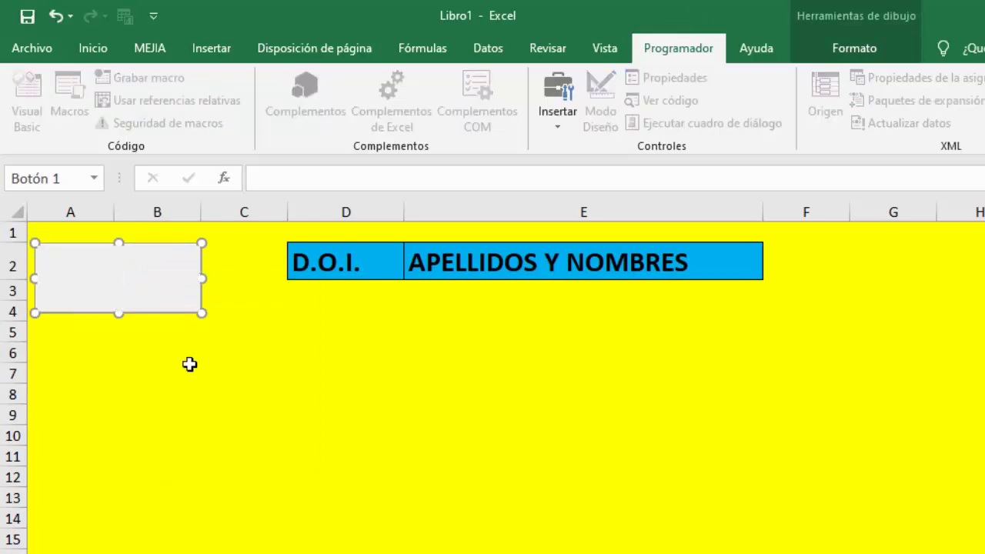
pyautogui.write('FORMU')
pyautogui.write('LARIO')
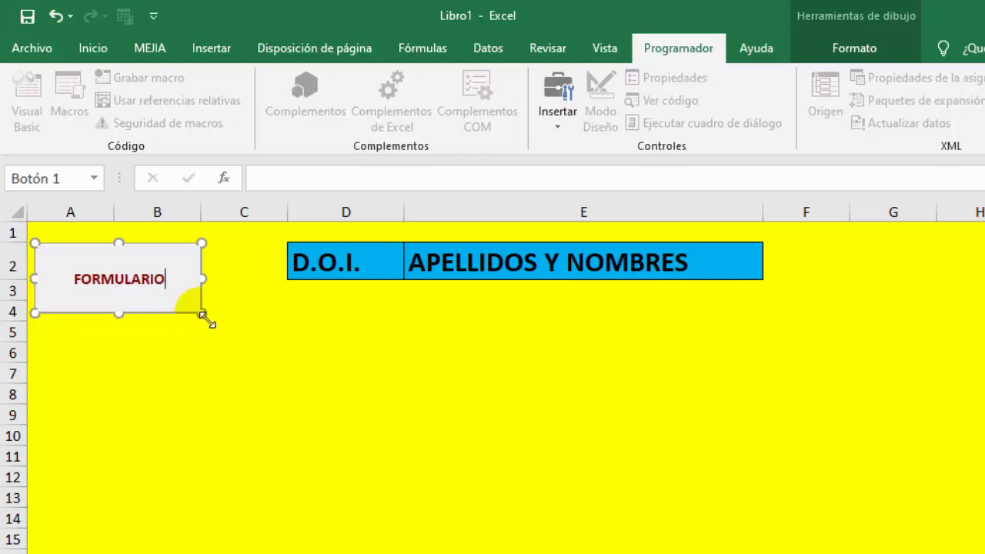
# Shrink the FORMULARIO button, then confirm it opens the form and cancel it.
pyautogui.moveTo(203, 315)
pyautogui.mouseDown()
pyautogui.moveTo(216, 317)
pyautogui.moveTo(181, 295)
pyautogui.moveTo(202, 264)
pyautogui.mouseUp()
pyautogui.click(198, 392)
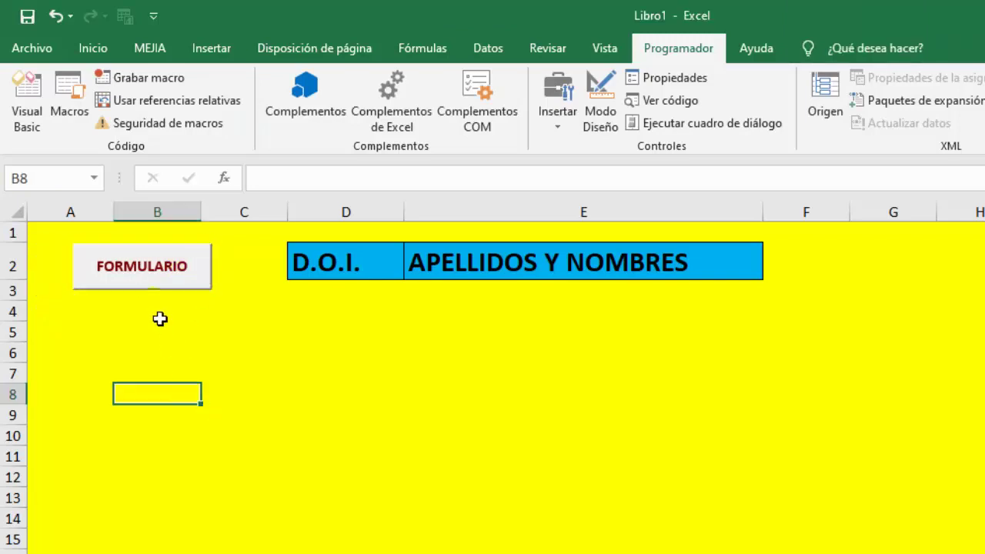
pyautogui.click(148, 274)
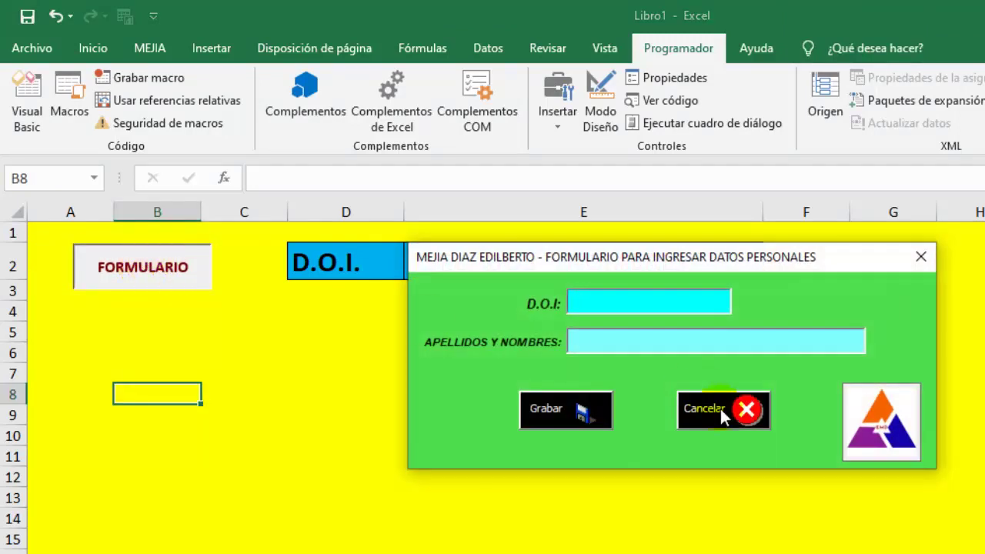
pyautogui.click(721, 409)
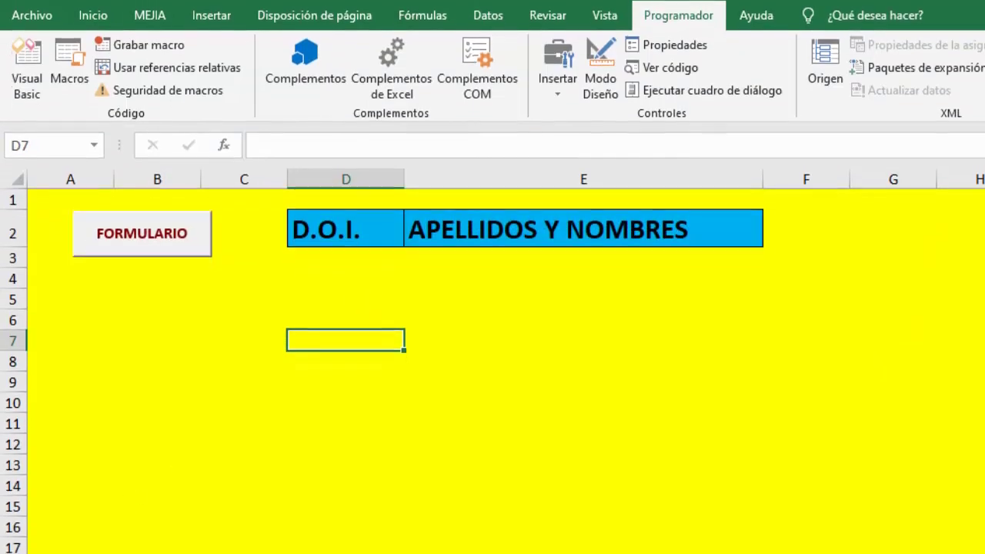
# Rename the Hoja1 sheet tab to 'BASE DE DATOS'.
pyautogui.rightClick(127, 518)
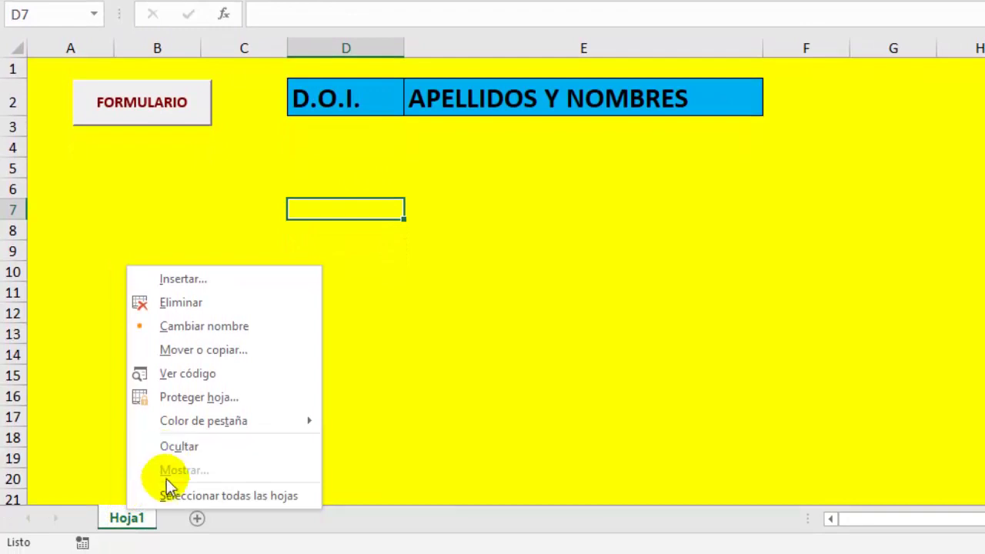
pyautogui.click(209, 350)
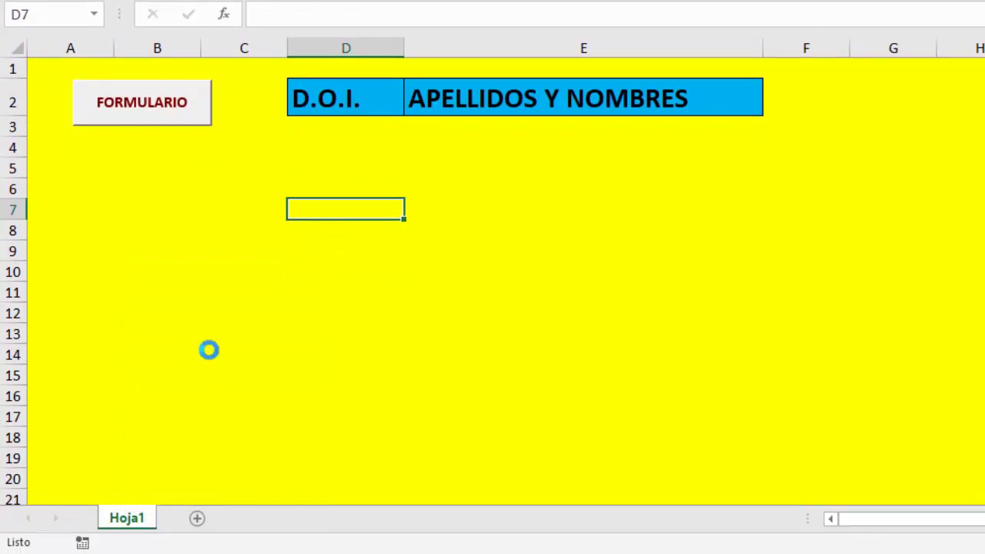
pyautogui.write('DATOS')
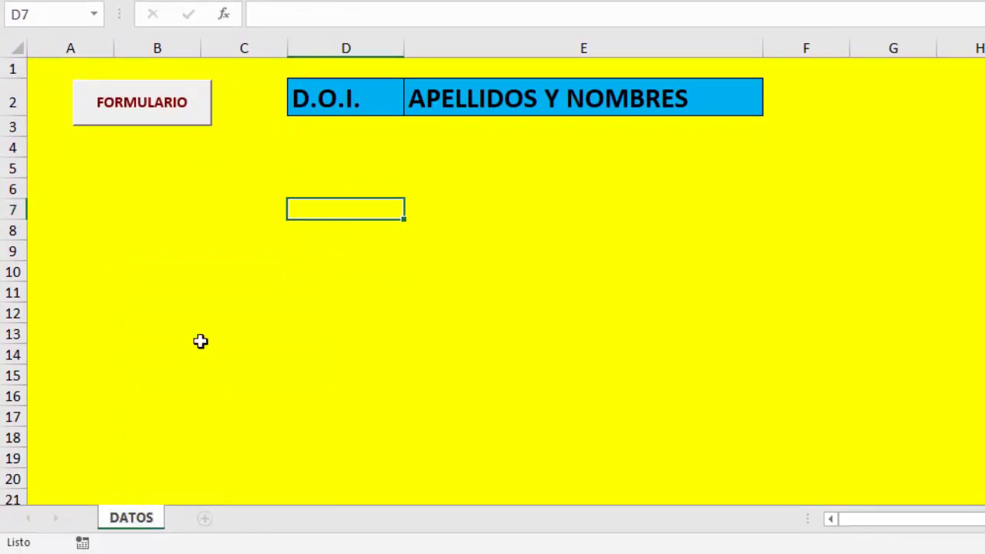
pyautogui.press('BackSpace')
pyautogui.press('BackSpace')
pyautogui.press('BackSpace')
pyautogui.press('BackSpace')
pyautogui.press('BackSpace')
pyautogui.write('BA')
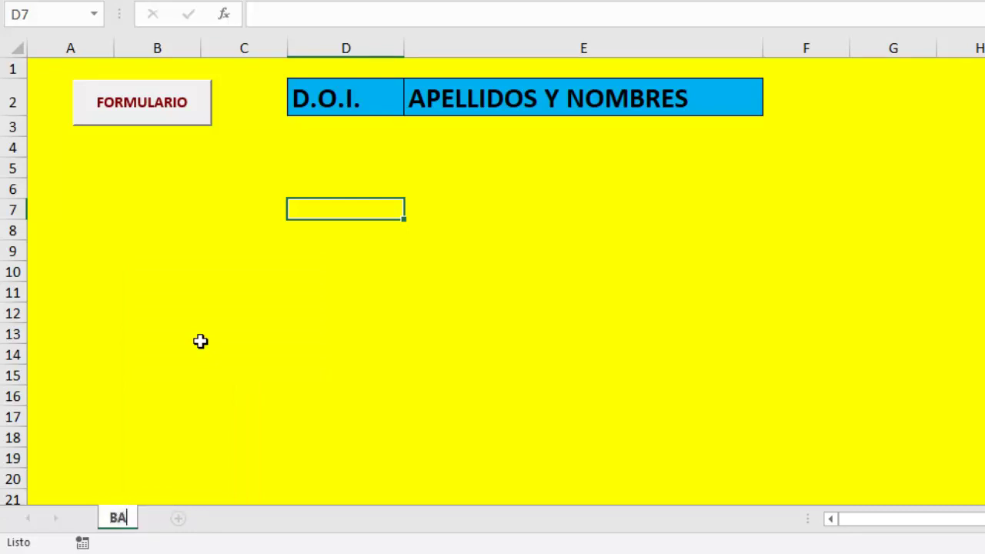
pyautogui.write('SE DE')
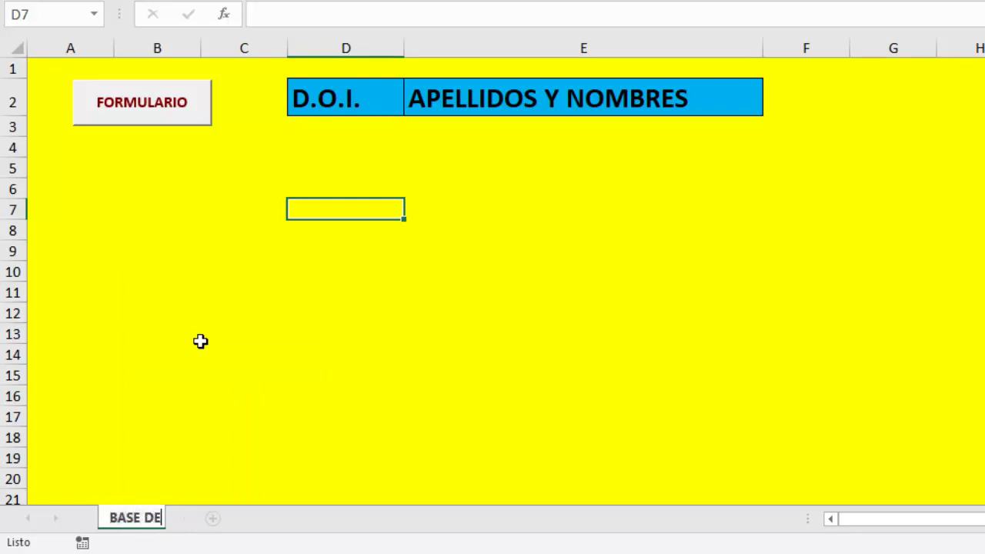
pyautogui.write(' DATOS')
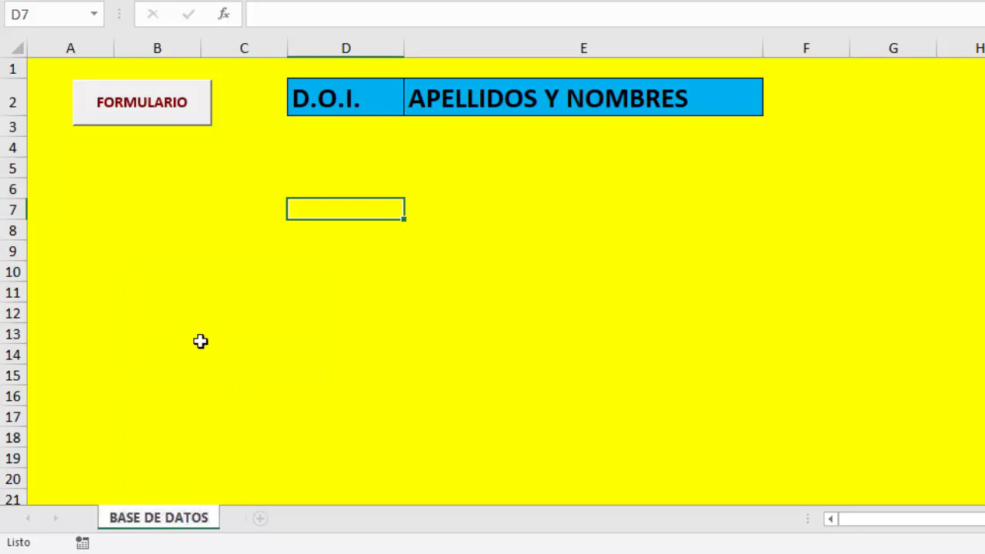
pyautogui.press('Return')
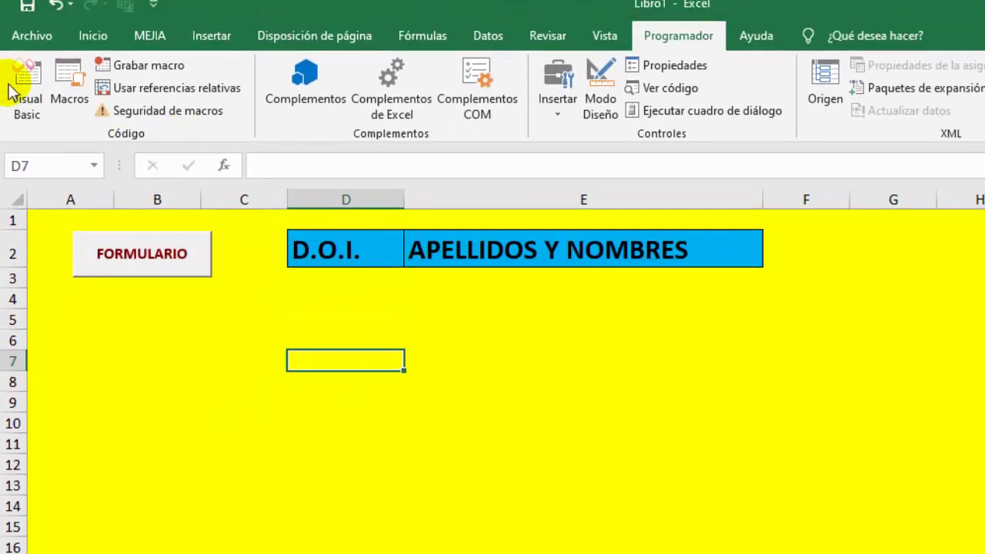
# Open the INGRESAR_DATOS Grabar code and copy the sheet name BASE DE DATOS.
pyautogui.click(11, 89)
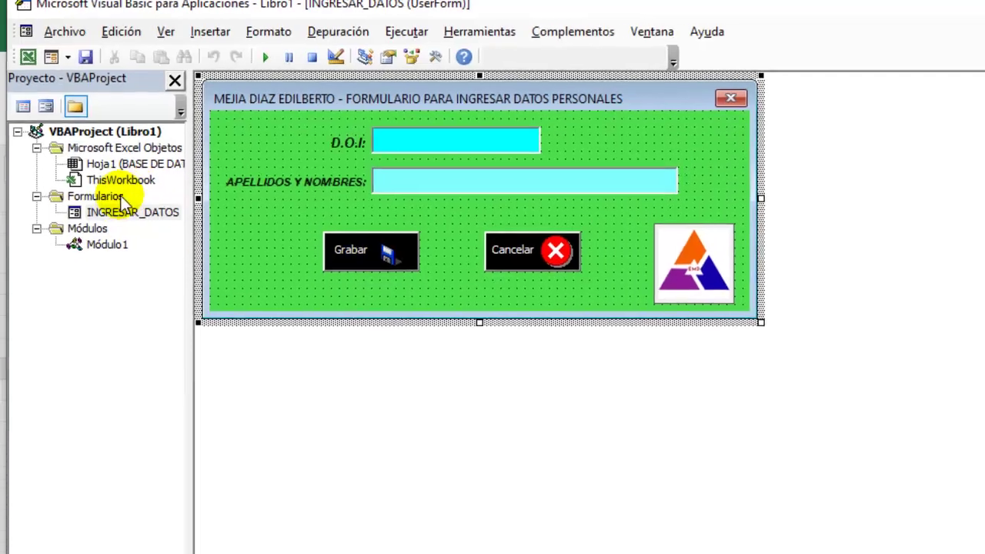
pyautogui.click(108, 208)
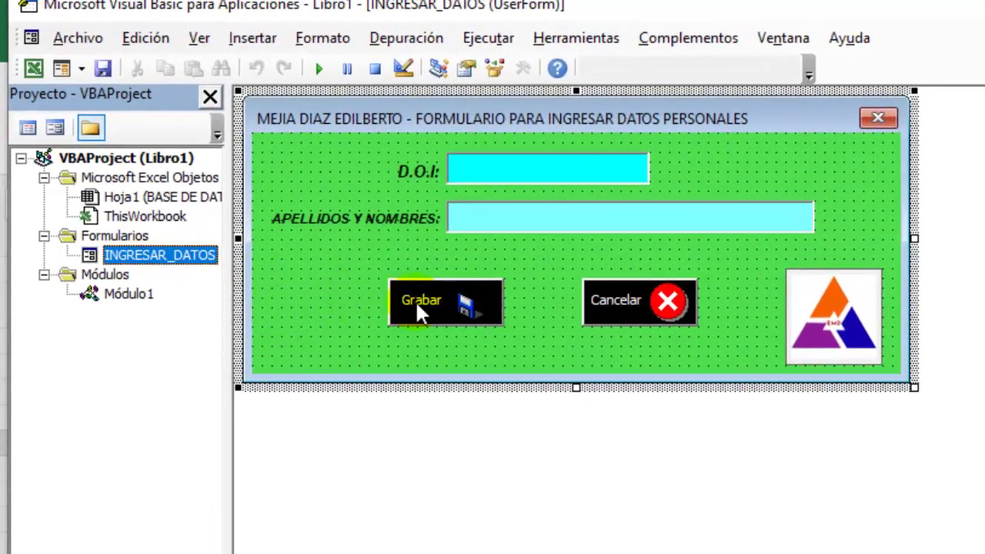
pyautogui.doubleClick(415, 300)
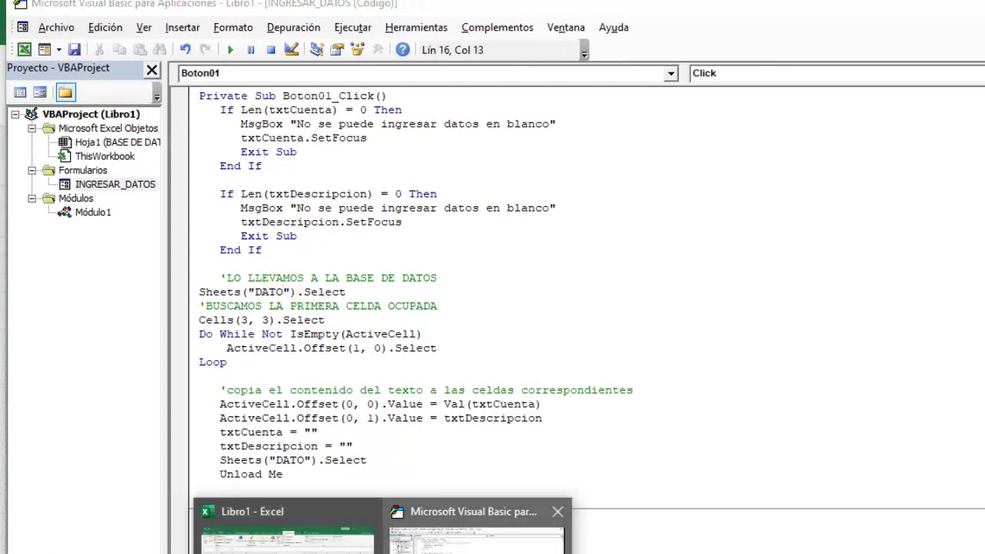
pyautogui.click(285, 527)
pyautogui.rightClick(141, 550)
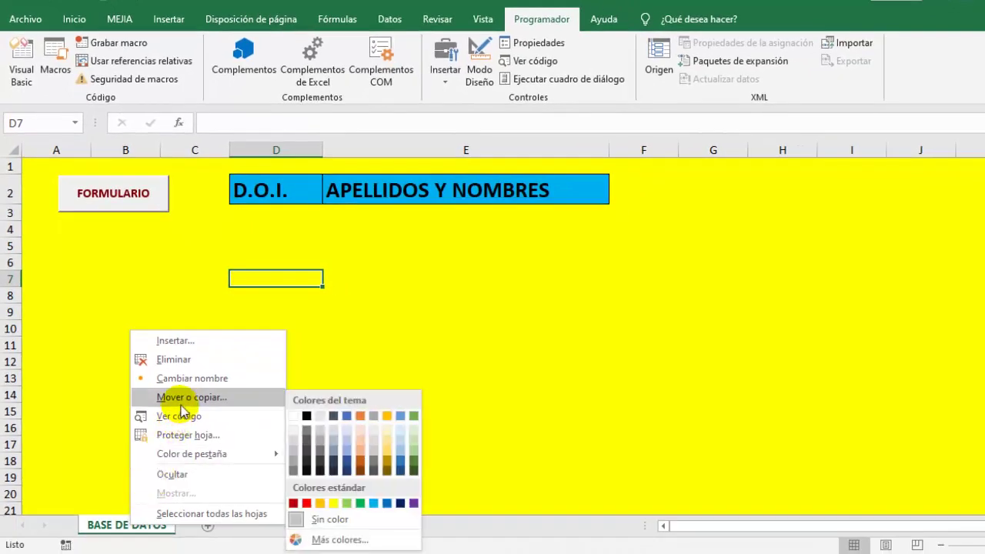
pyautogui.click(190, 380)
pyautogui.hotkey('ctrl', 'c')
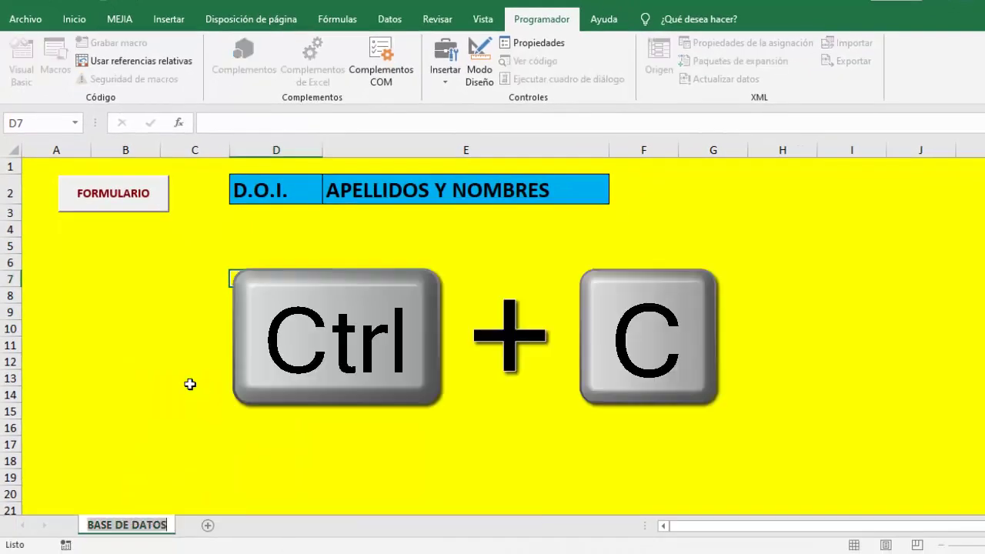
pyautogui.click(190, 384)
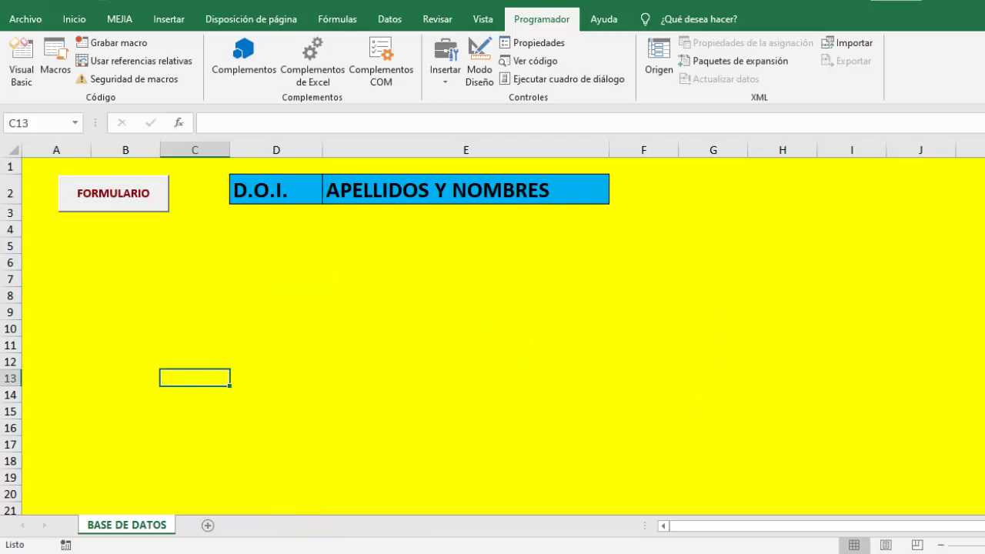
# Replace DATO with BASE DE DATOS in both Sheets() references of the Grabar code.
pyautogui.click(428, 501)
pyautogui.doubleClick(241, 253)
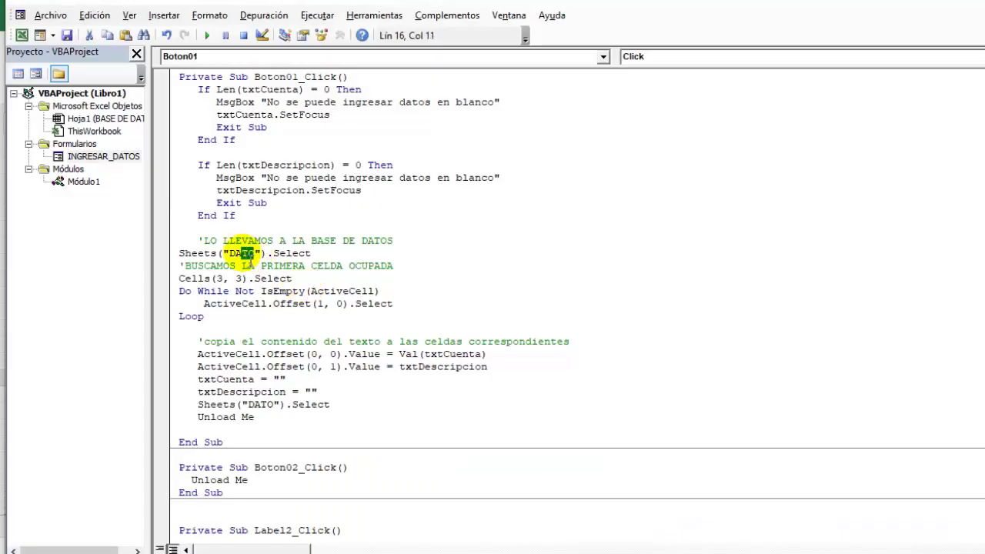
pyautogui.hotkey('ctrl', 'v')
pyautogui.hotkey('ctrl', 'v')
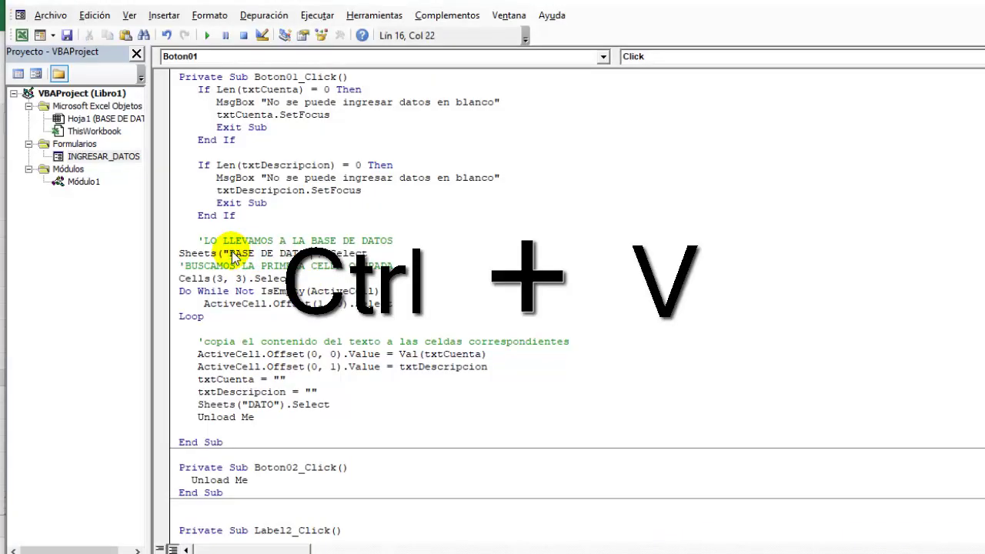
pyautogui.scroll(-2, 385, 346)
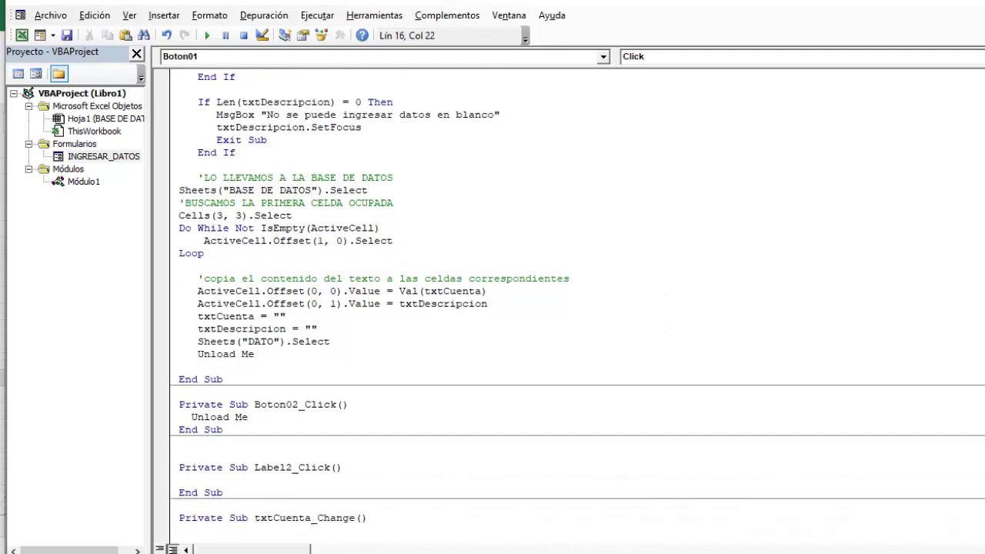
pyautogui.doubleClick(258, 330)
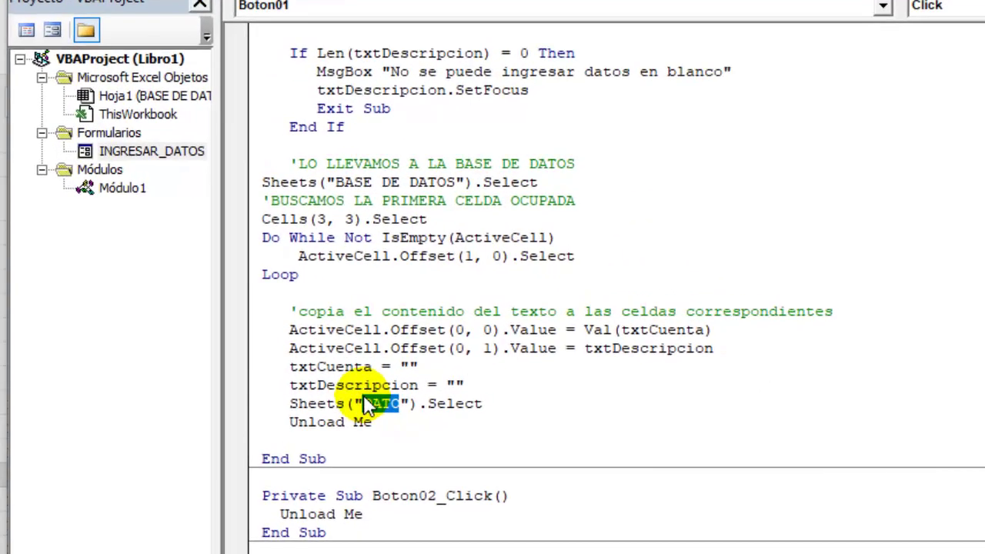
pyautogui.write('BASE DE DATOS')
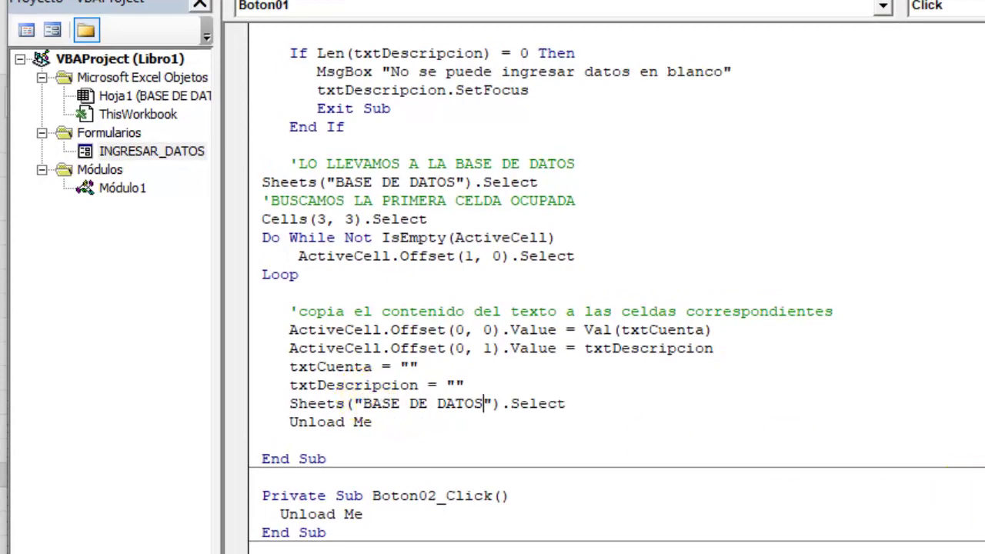
pyautogui.scroll(2, 616, 291)
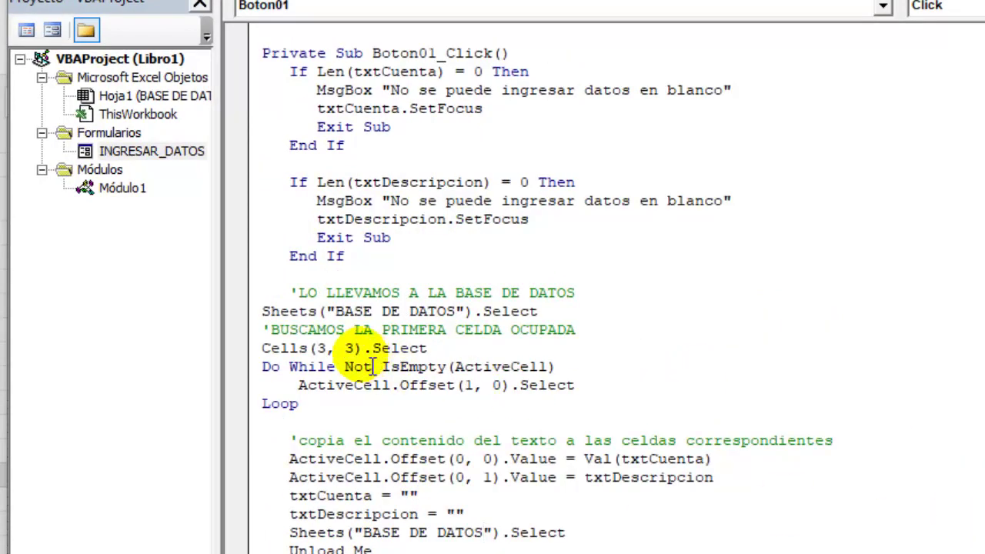
pyautogui.click(328, 350)
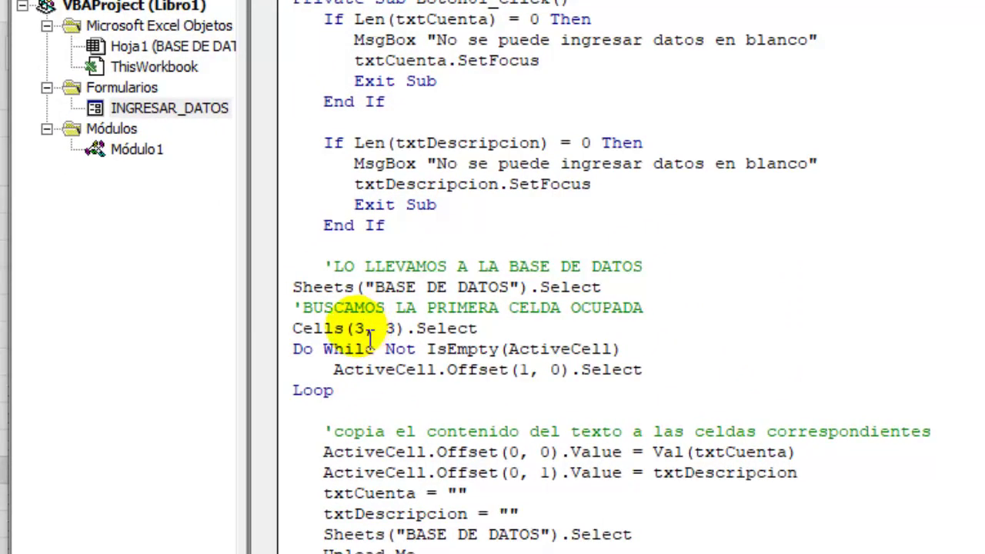
# Change Cells(3, 3).Select to Cells(2, 4).Select in the INGRESAR_DATOS code.
pyautogui.hotkey('alt', 'F11')
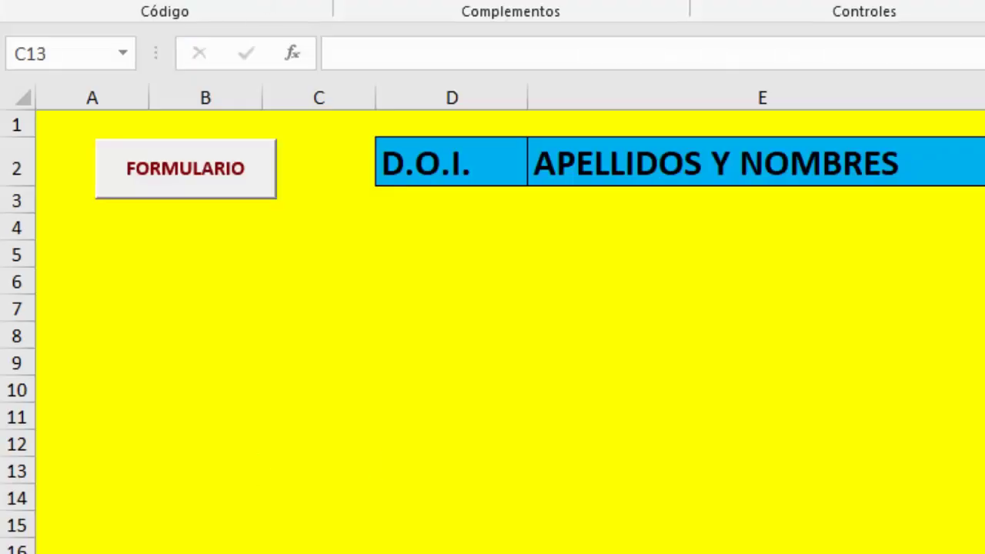
pyautogui.click(411, 154)
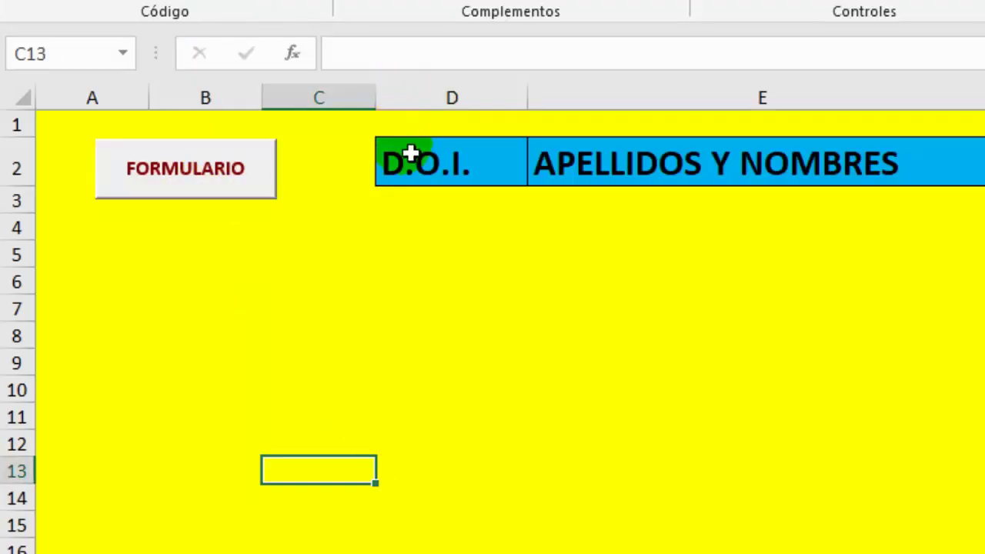
pyautogui.click(416, 158)
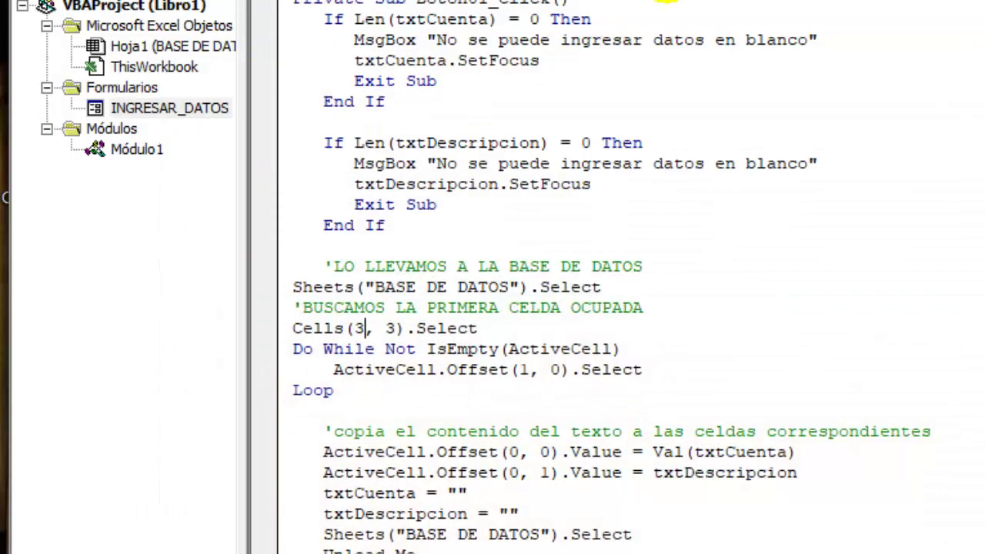
pyautogui.click(365, 328)
pyautogui.press('BackSpace')
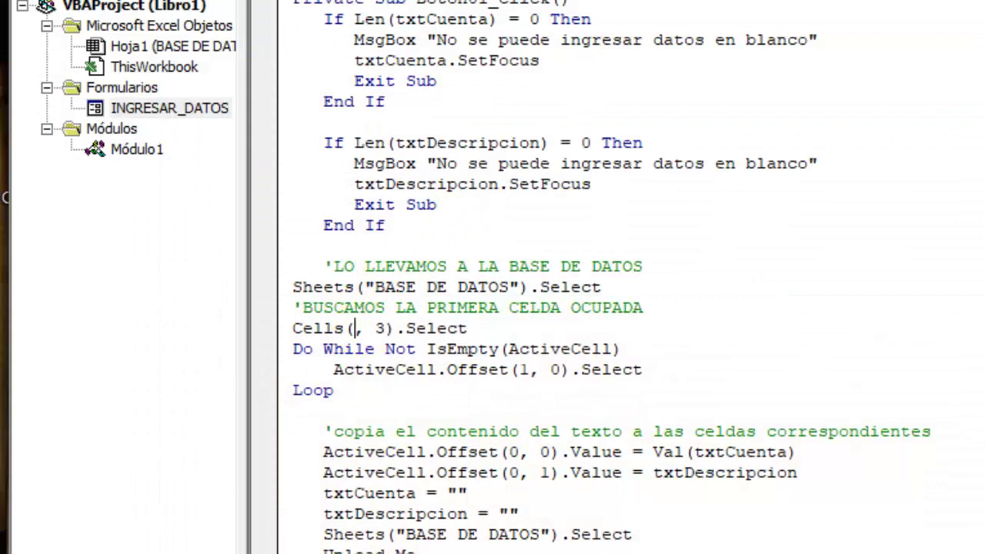
pyautogui.write('2')
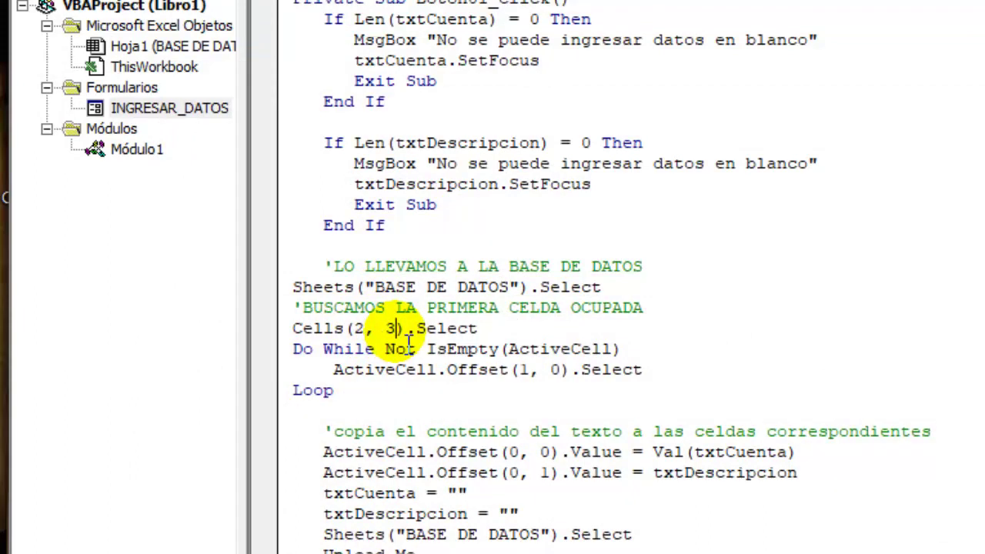
pyautogui.click(401, 329)
pyautogui.press('BackSpace')
pyautogui.write('4')
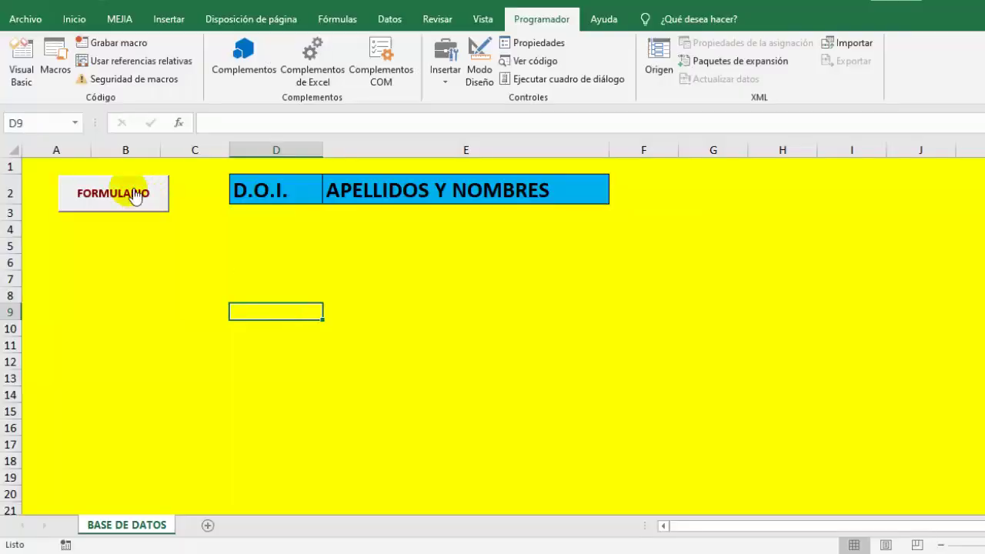
# Save the first person's ID number and full name through the FORMULARIO form.
pyautogui.click(121, 188)
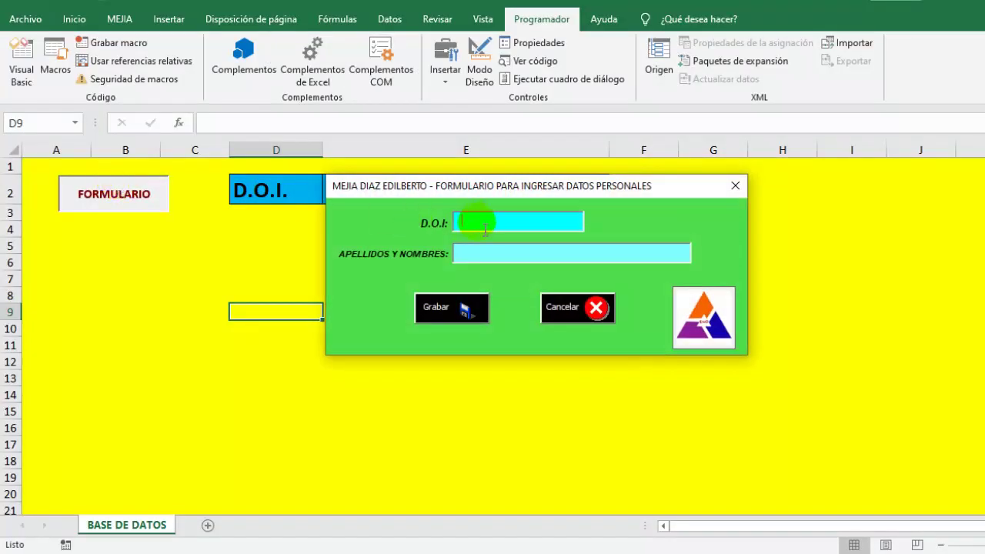
pyautogui.write('78945474')
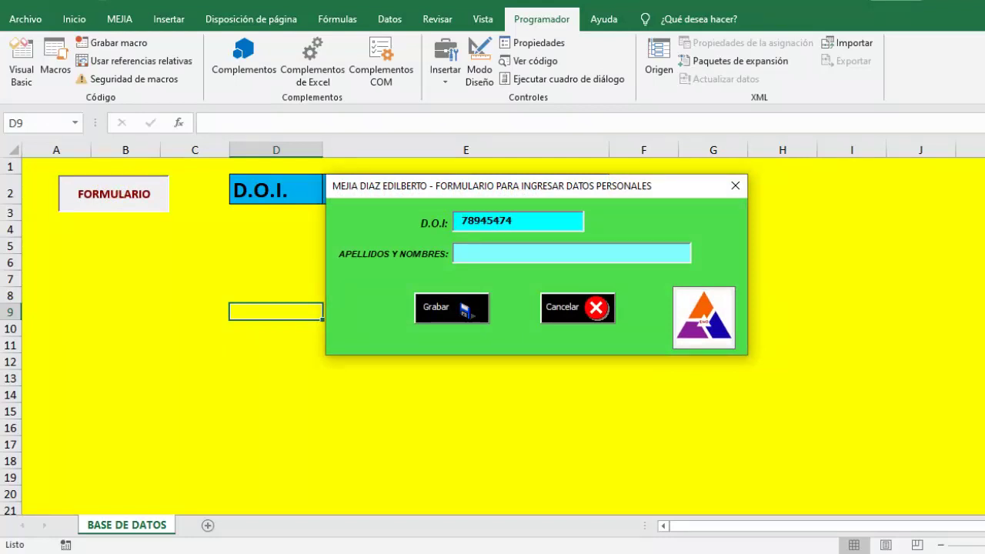
pyautogui.click(478, 256)
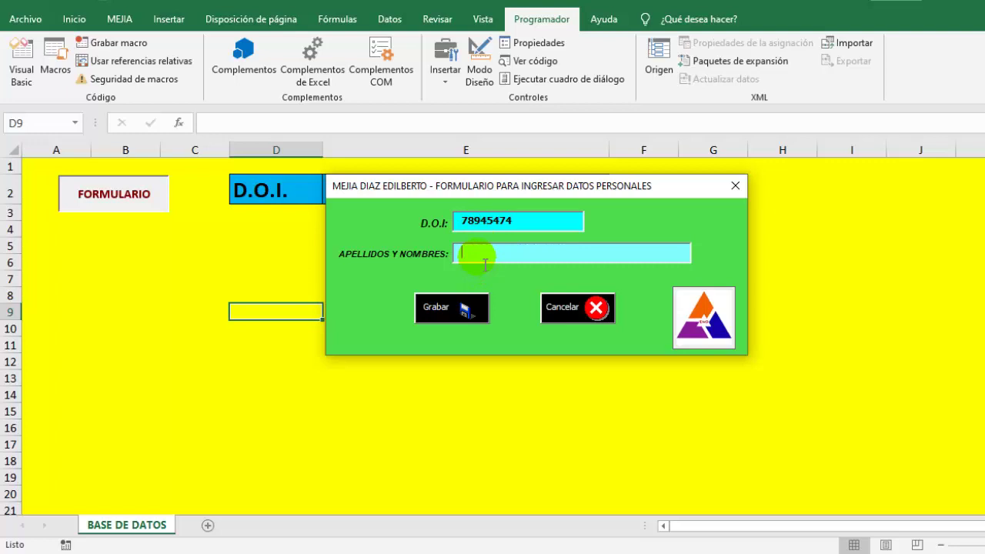
pyautogui.write('MEJIA DIAZ ')
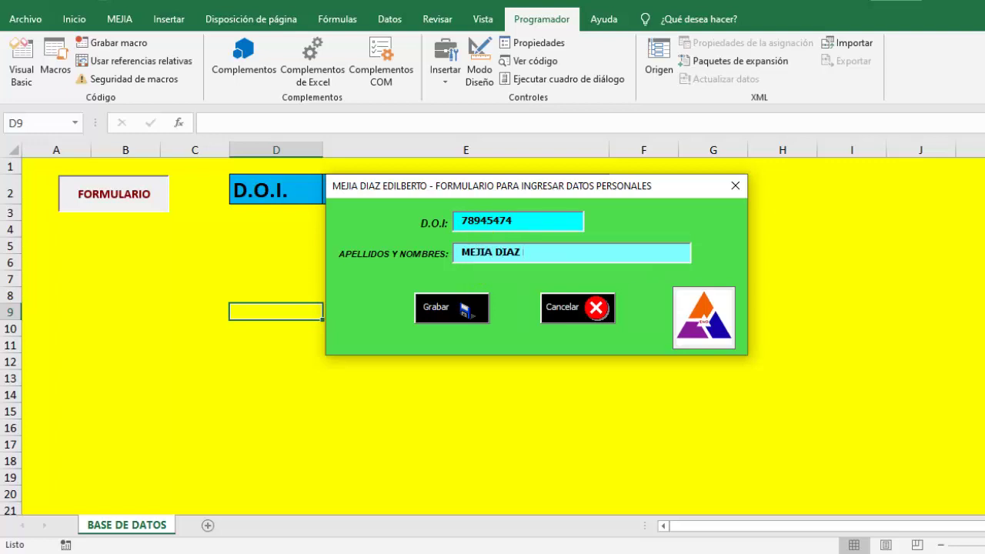
pyautogui.write('EDILBERTO')
pyautogui.click(430, 319)
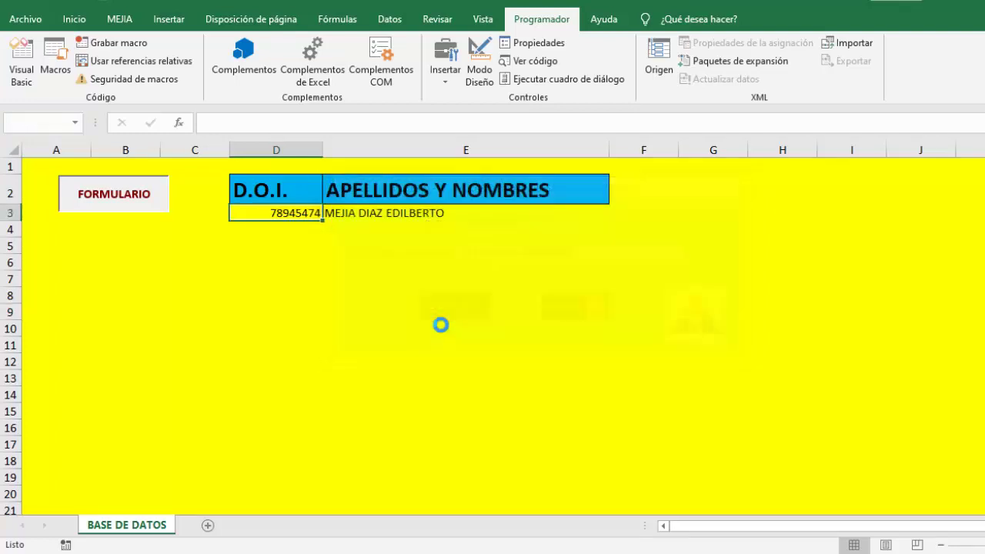
# Enter and save a second person's ID number and name as row 4.
pyautogui.click(313, 262)
pyautogui.click(138, 193)
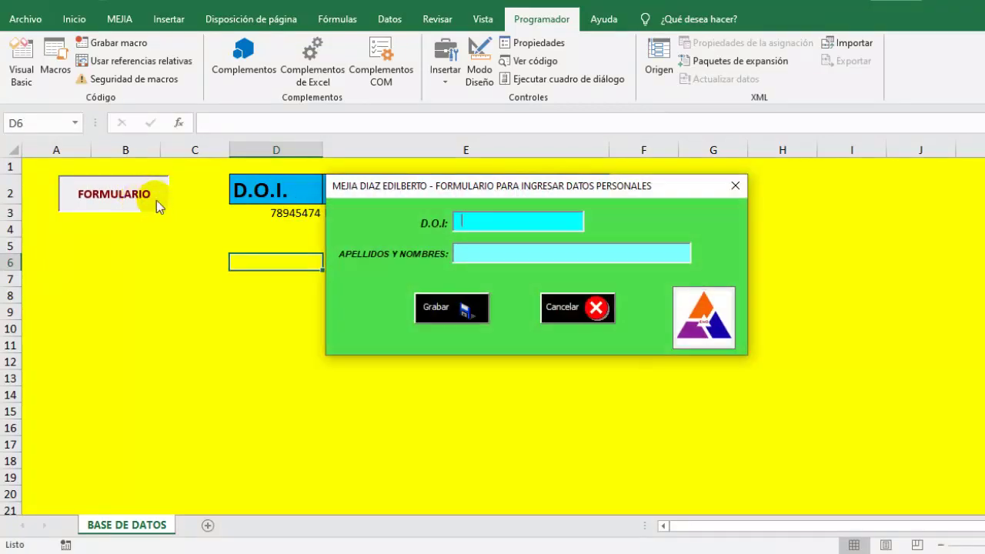
pyautogui.click(486, 229)
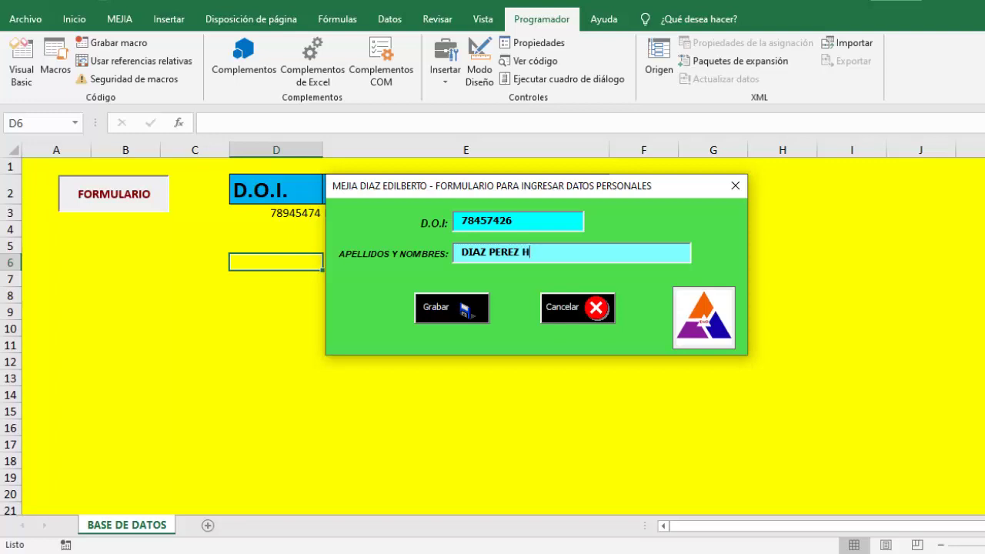
pyautogui.write('AN')
pyautogui.click(438, 319)
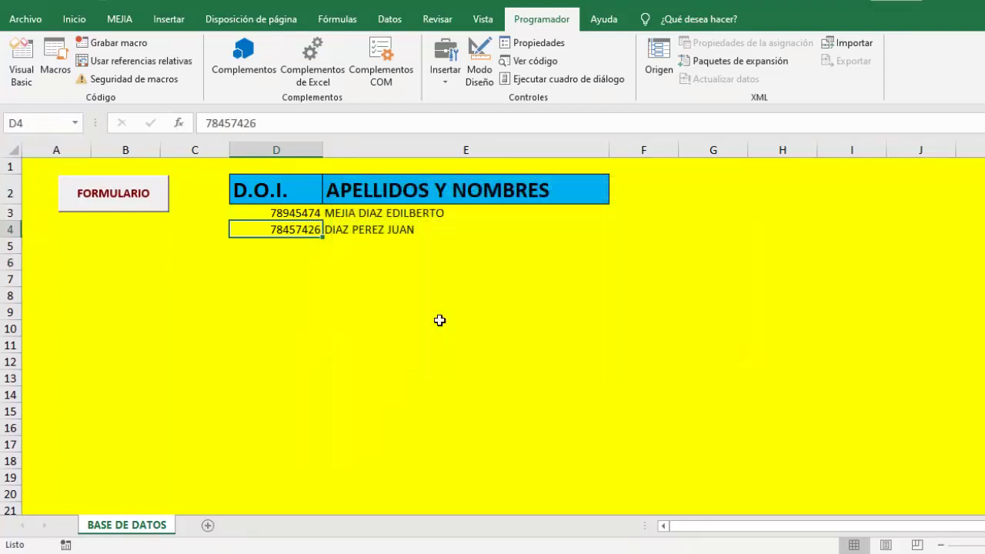
# Select the record range D3:E1008 in columns D and E.
pyautogui.click(365, 328)
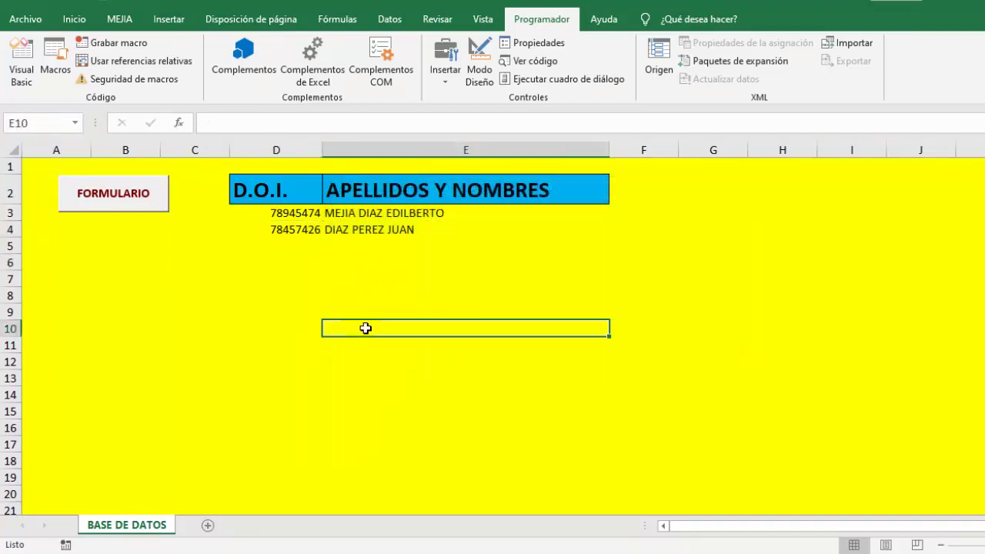
pyautogui.moveTo(292, 214)
pyautogui.mouseDown()
pyautogui.moveTo(412, 241)
pyautogui.moveTo(446, 269)
pyautogui.mouseUp()
pyautogui.moveTo(424, 226)
pyautogui.mouseDown()
pyautogui.moveTo(509, 302)
pyautogui.moveTo(510, 264)
pyautogui.moveTo(510, 551)
pyautogui.moveTo(462, 508)
pyautogui.moveTo(462, 532)
pyautogui.moveTo(452, 413)
pyautogui.mouseUp()
pyautogui.hotkey('ctrl', 'BackSpace')
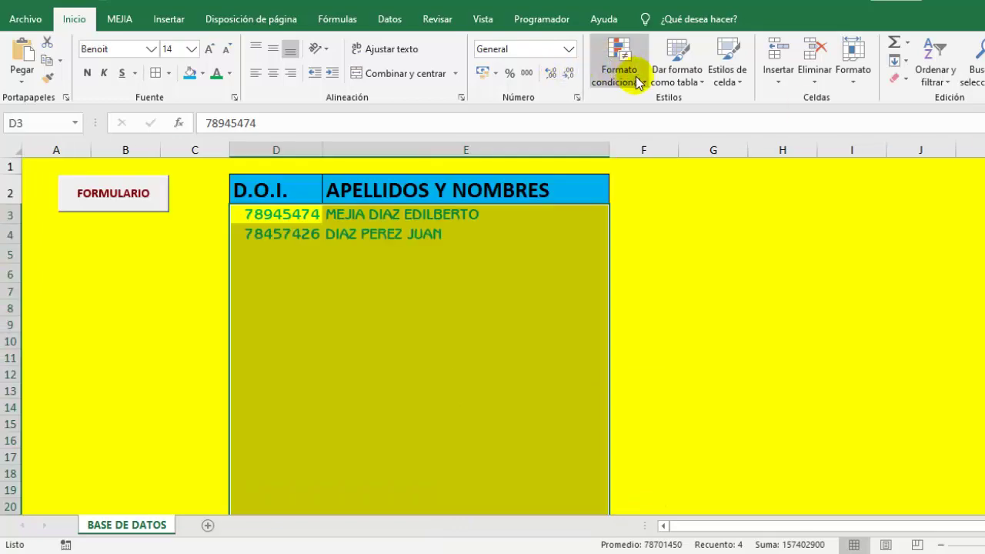
# Create a new conditional format rule for non-blank cells (Sin espacios en blanco) with bold text.
pyautogui.click(639, 83)
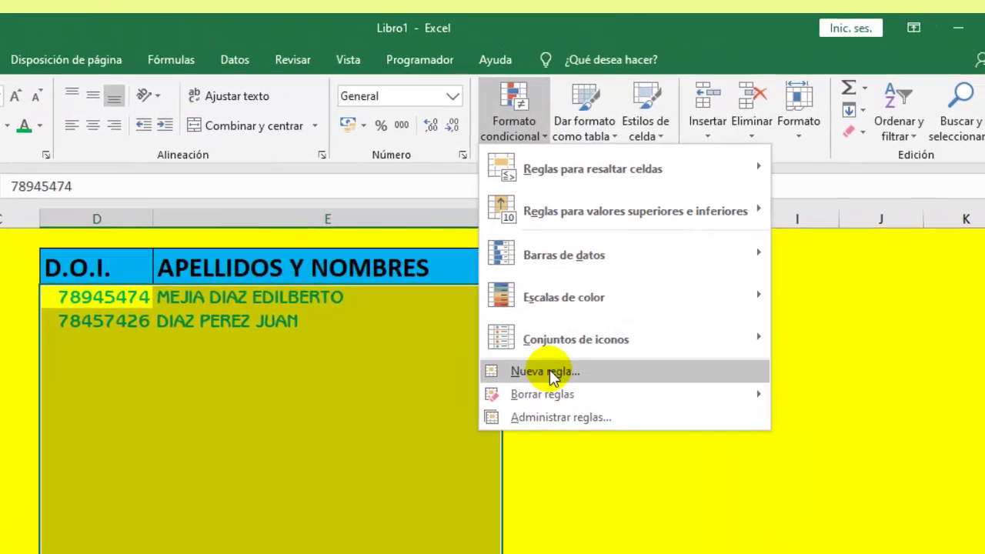
pyautogui.click(645, 276)
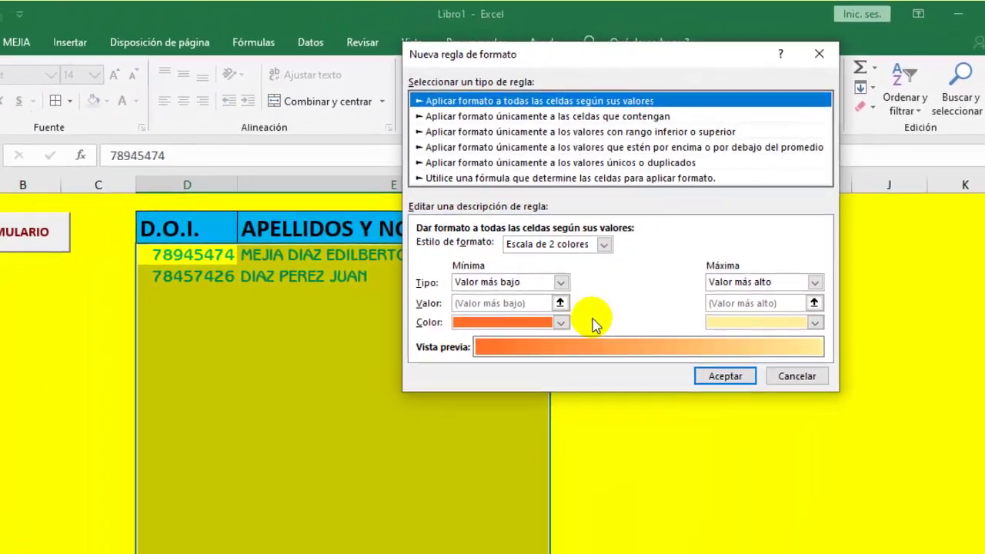
pyautogui.click(406, 154)
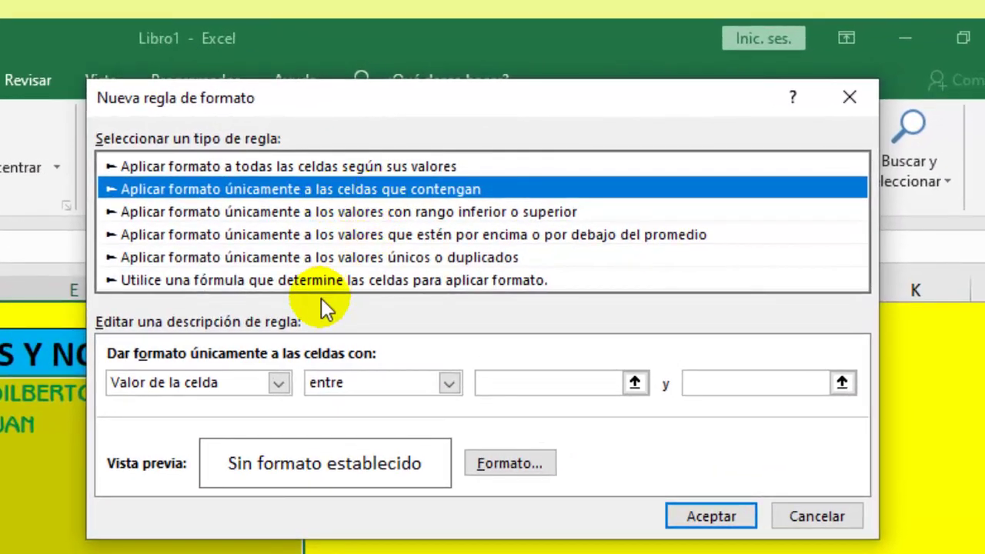
pyautogui.click(276, 383)
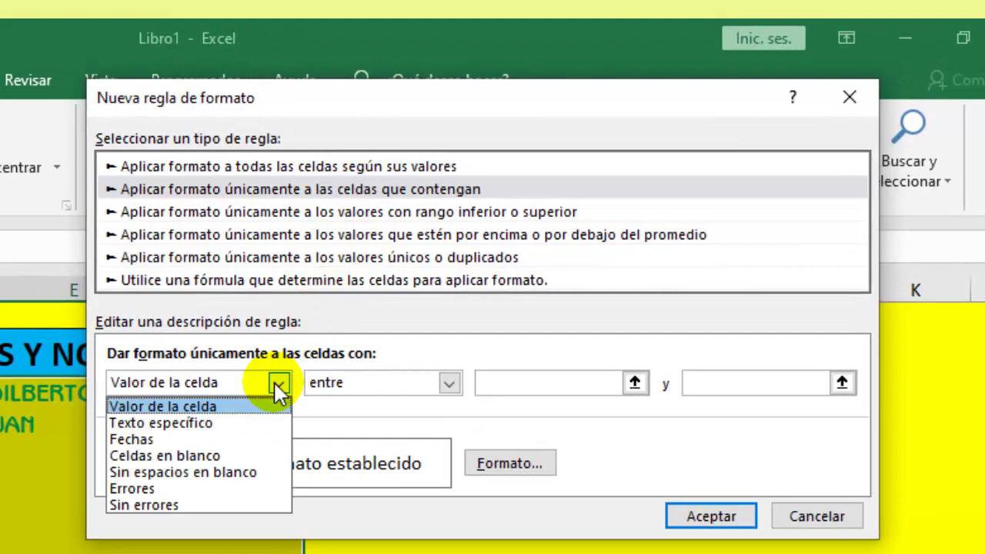
pyautogui.click(171, 471)
pyautogui.click(501, 470)
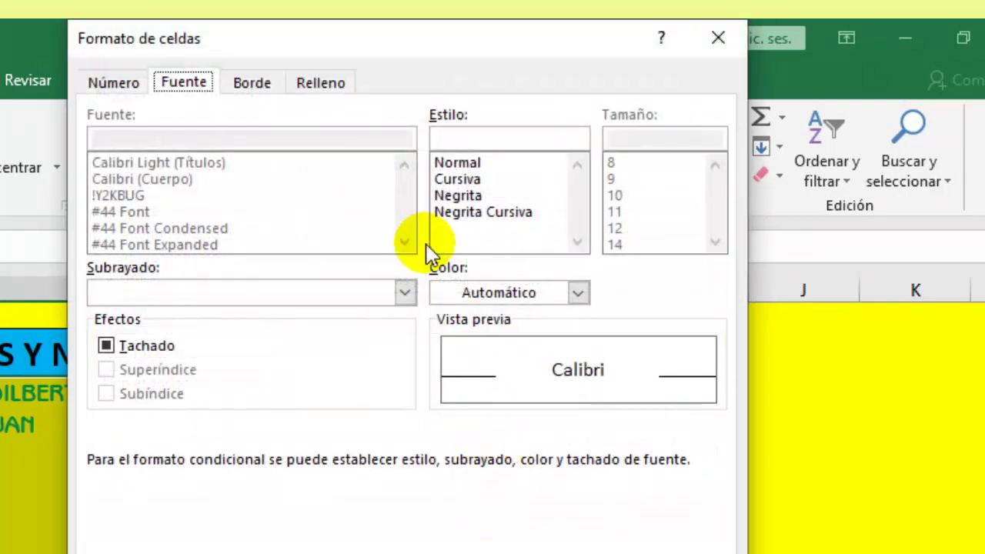
pyautogui.click(459, 197)
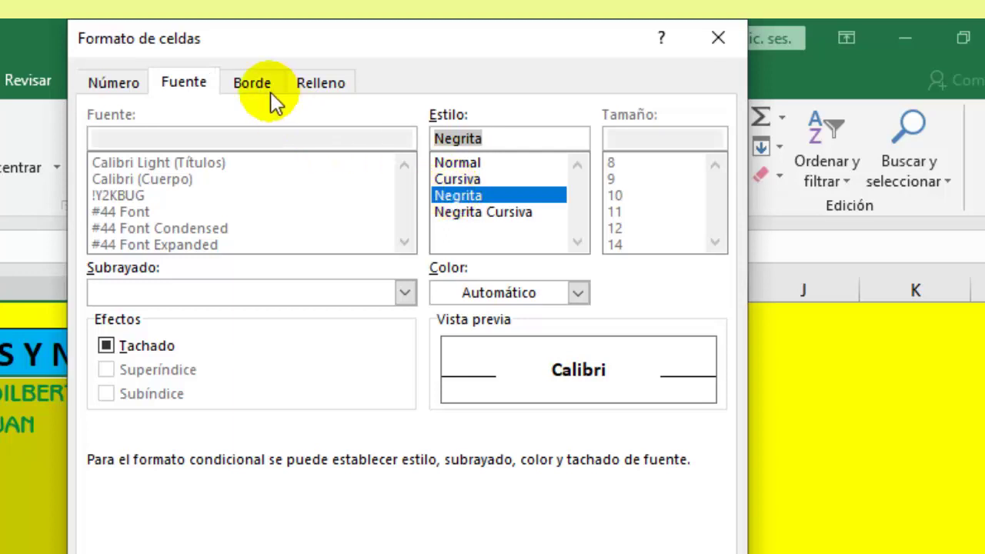
# Give the rule dash-dot borders on the top, left, bottom and right sides.
pyautogui.click(310, 83)
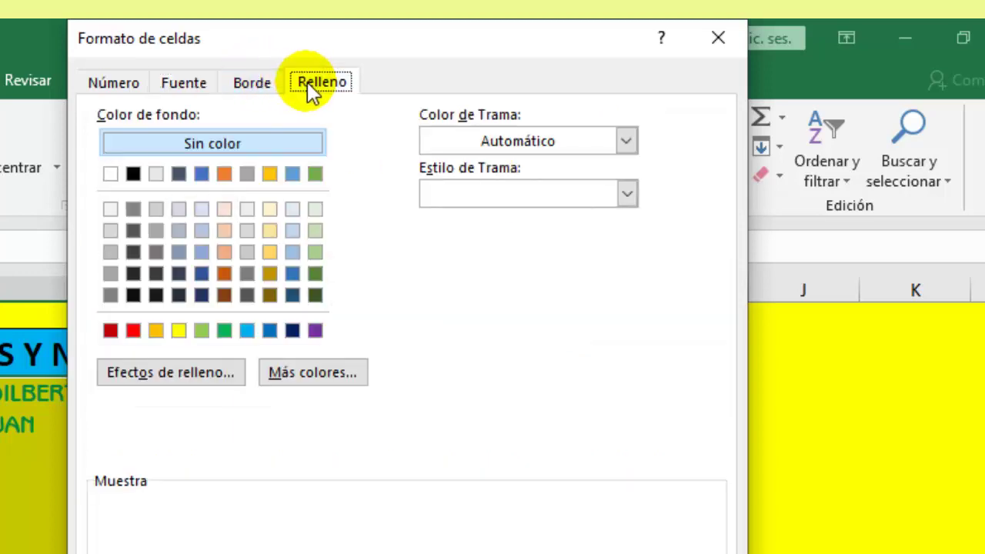
pyautogui.click(250, 91)
pyautogui.click(407, 255)
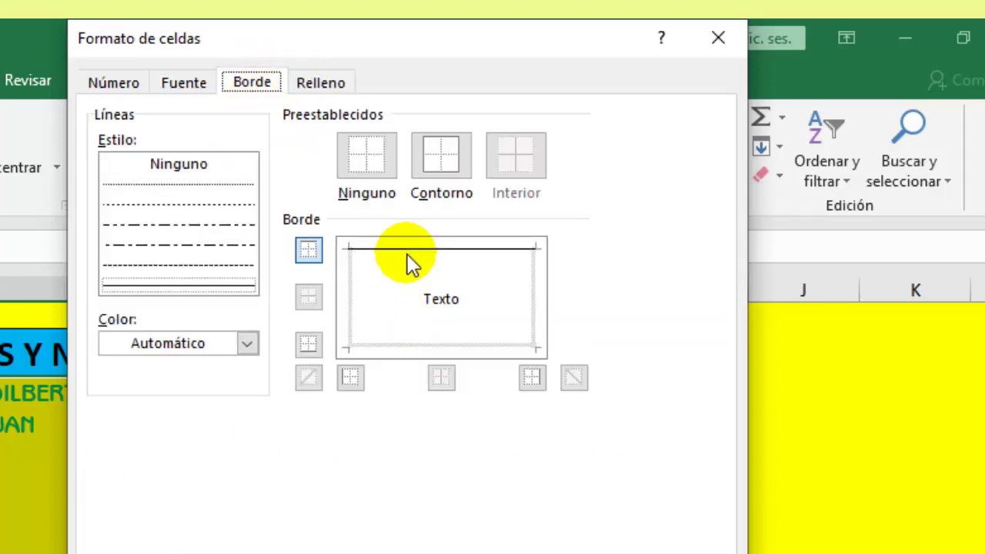
pyautogui.click(360, 288)
pyautogui.click(377, 346)
pyautogui.click(534, 291)
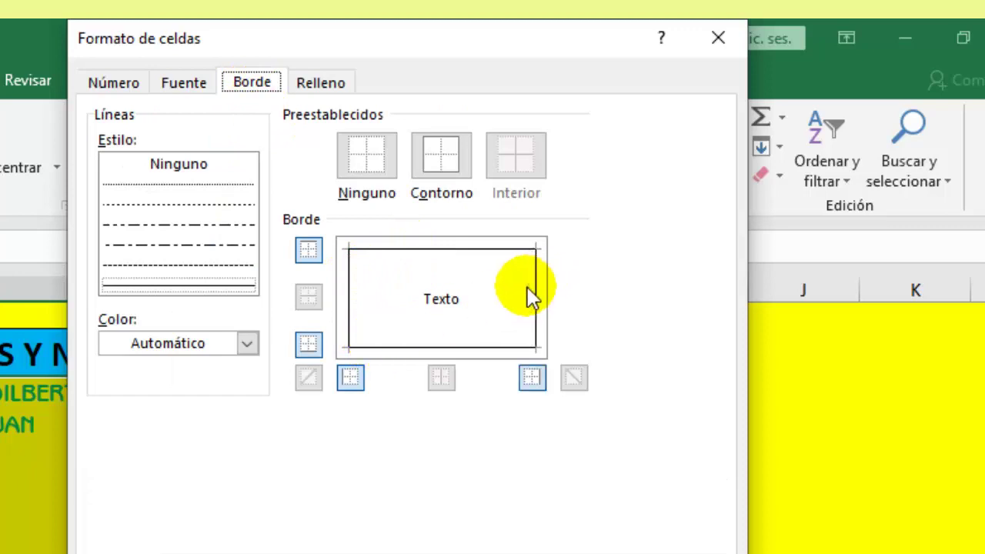
pyautogui.click(208, 247)
pyautogui.click(383, 252)
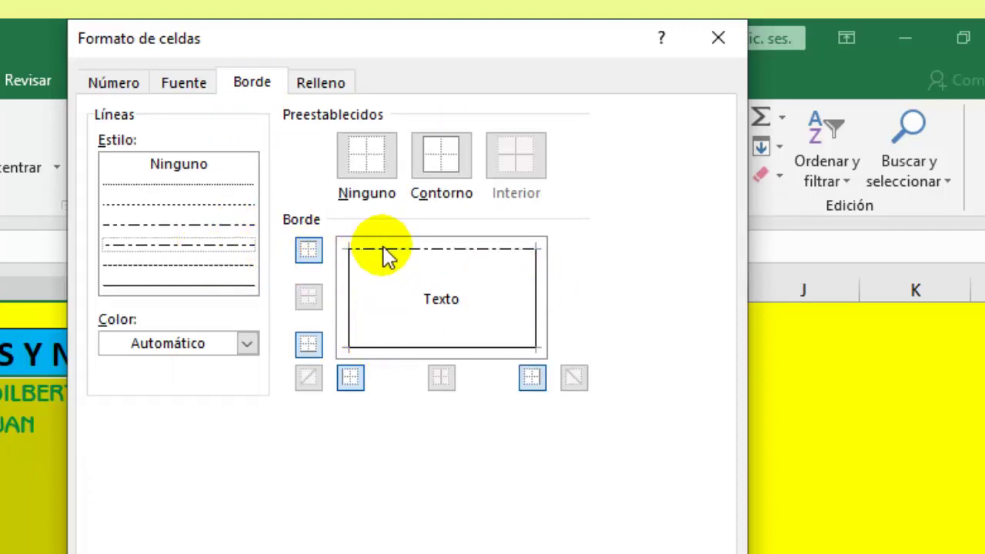
pyautogui.click(351, 278)
pyautogui.click(381, 347)
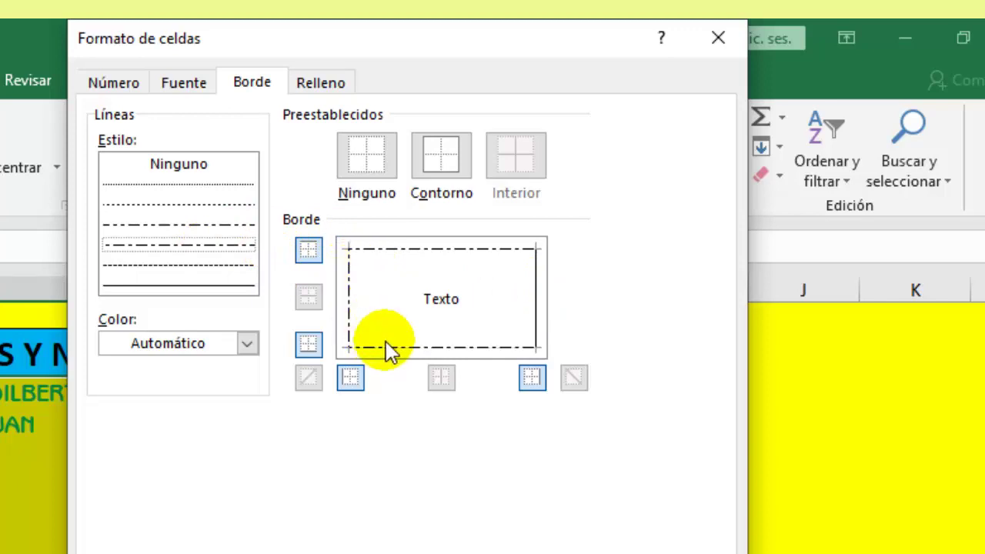
pyautogui.click(532, 316)
# Set the rule's fill to pale yellow from the full colour palette.
pyautogui.click(308, 81)
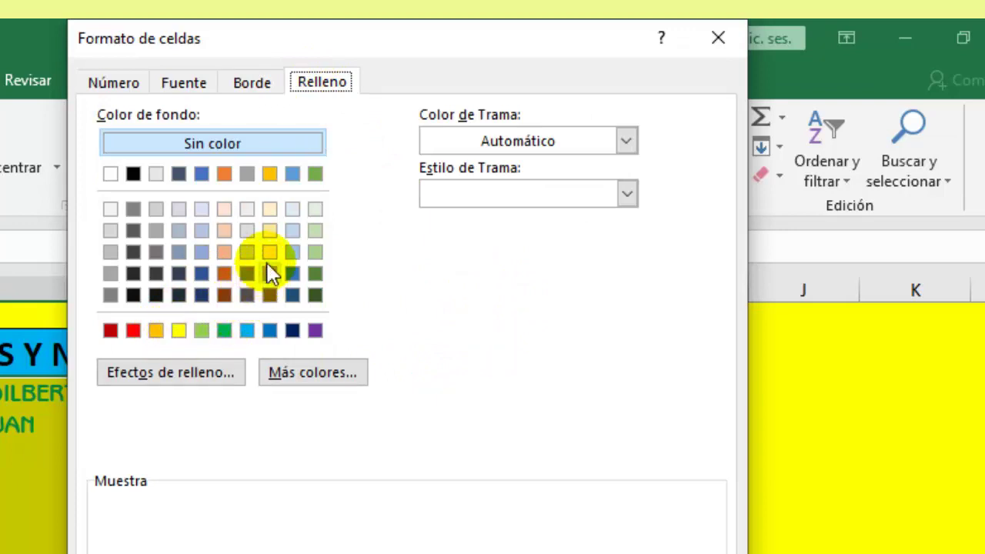
pyautogui.click(271, 295)
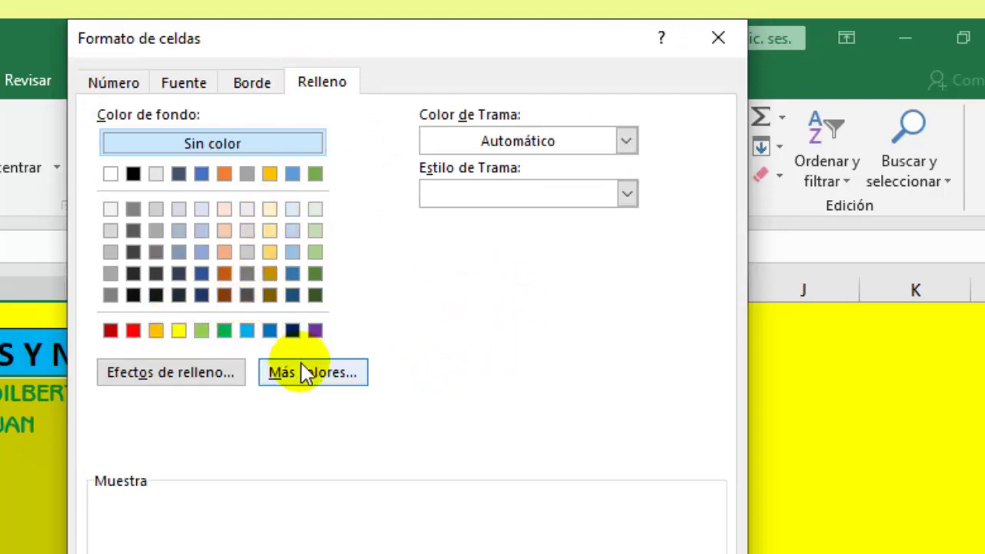
pyautogui.click(303, 370)
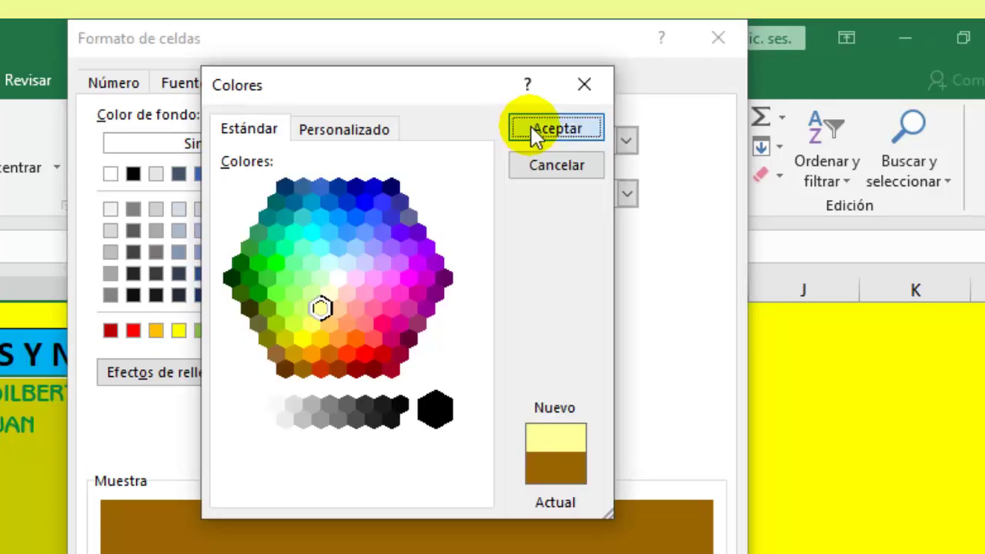
pyautogui.click(531, 129)
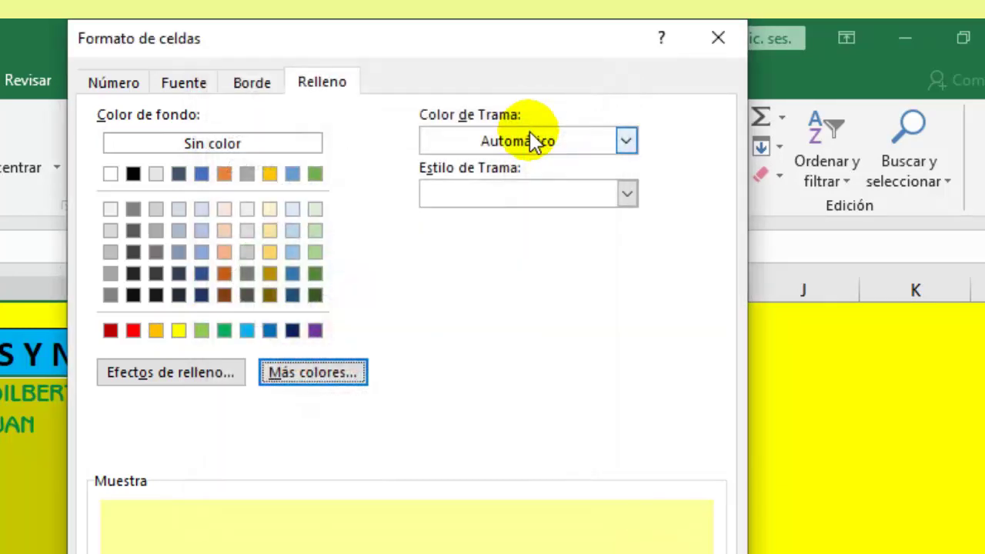
# Make the rule's font colour red and confirm the cell format.
pyautogui.click(183, 81)
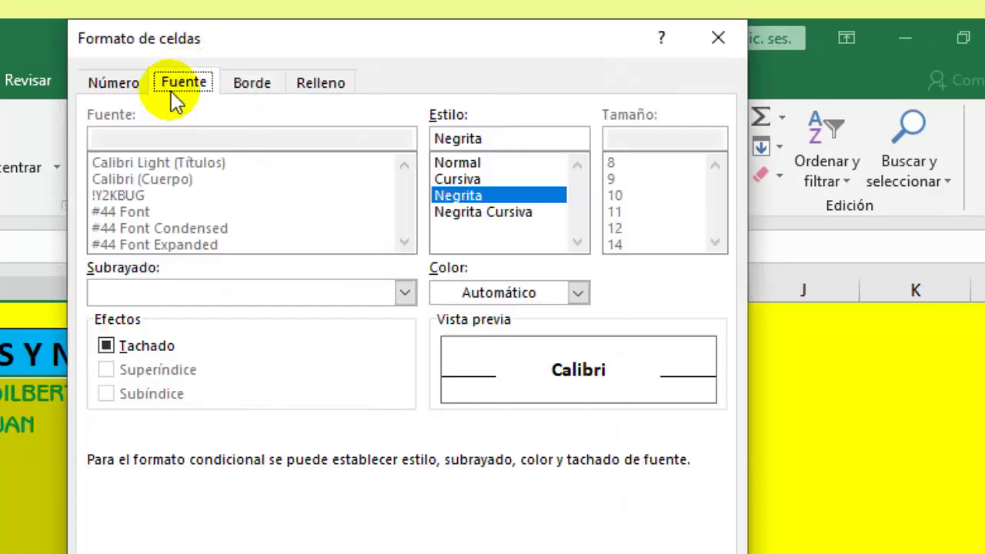
pyautogui.click(581, 295)
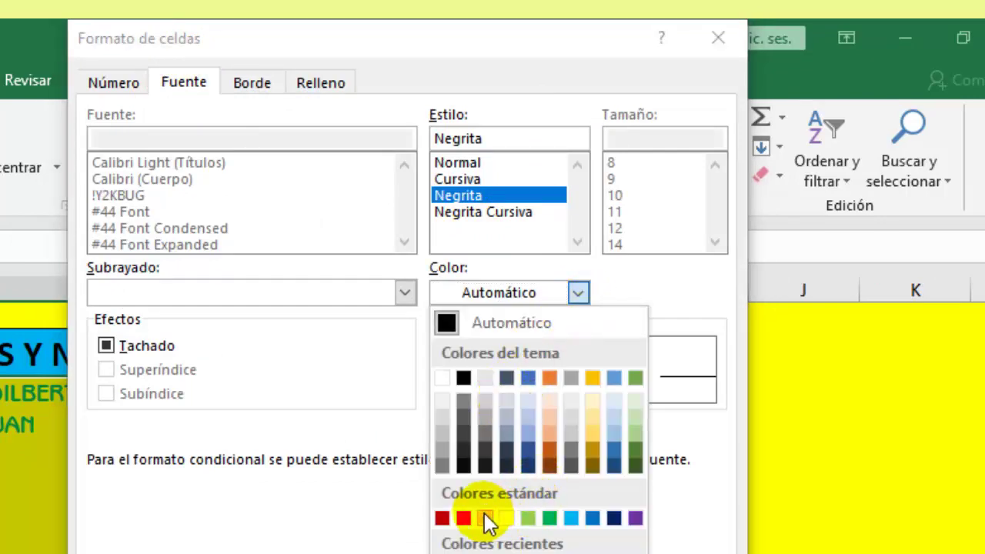
pyautogui.click(464, 518)
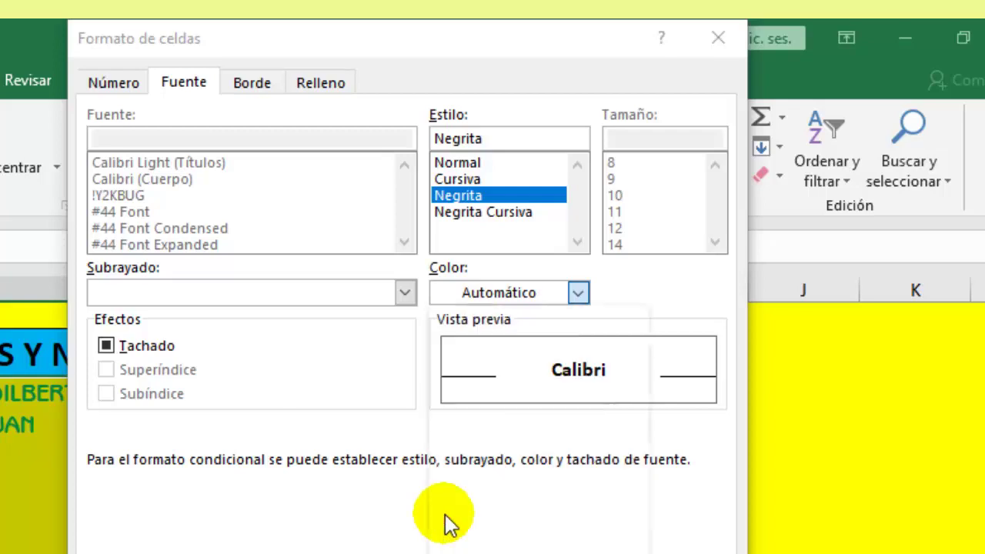
pyautogui.press('Return')
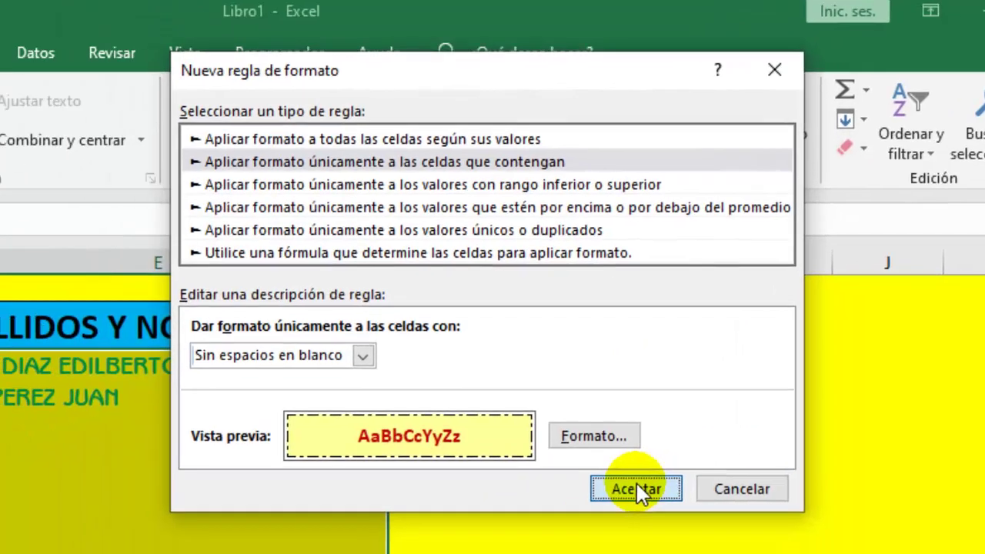
# Apply the new non-blank formatting rule to the table.
pyautogui.click(553, 518)
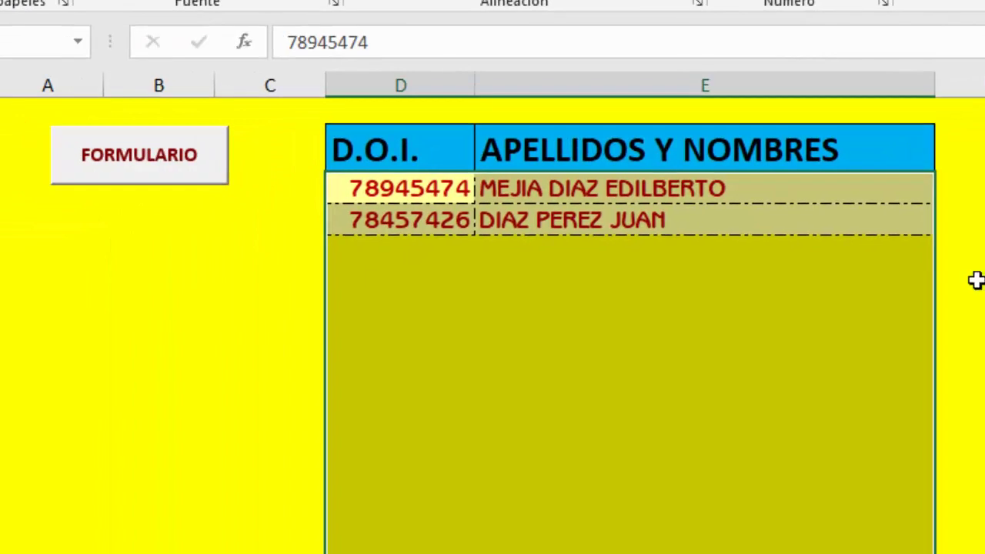
pyautogui.click(974, 279)
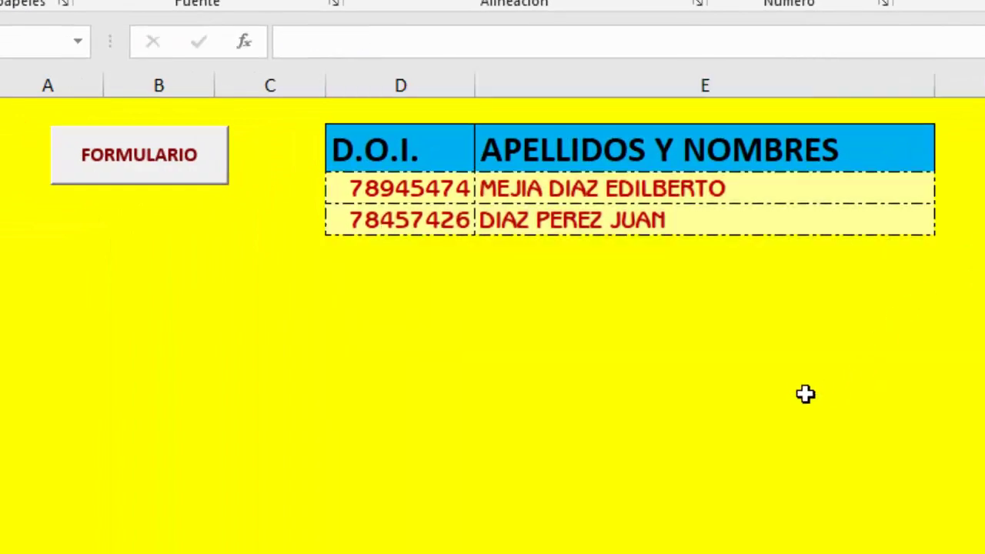
pyautogui.click(657, 363)
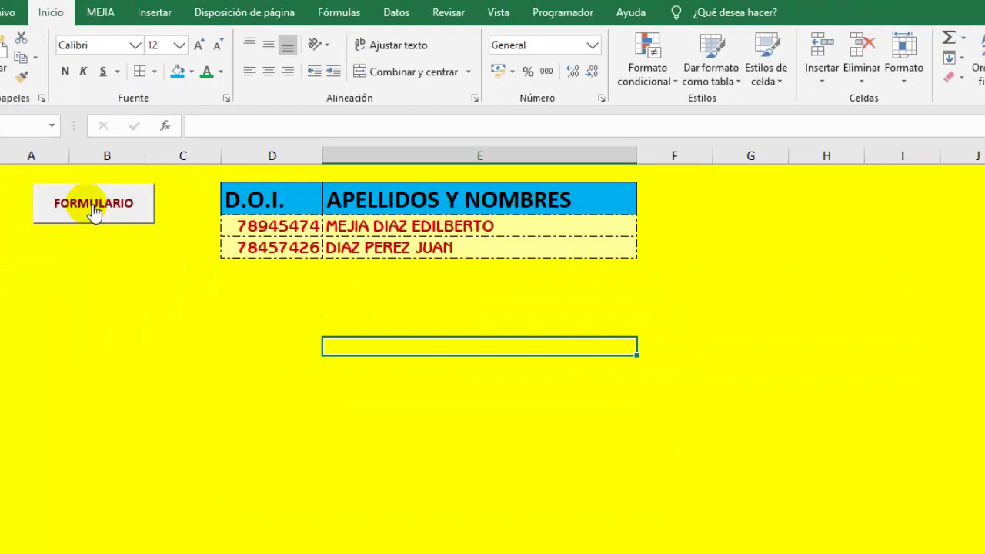
# Add a third record through FORMULARIO, entering the person's D.O.I. and full name, and save it.
pyautogui.click(89, 212)
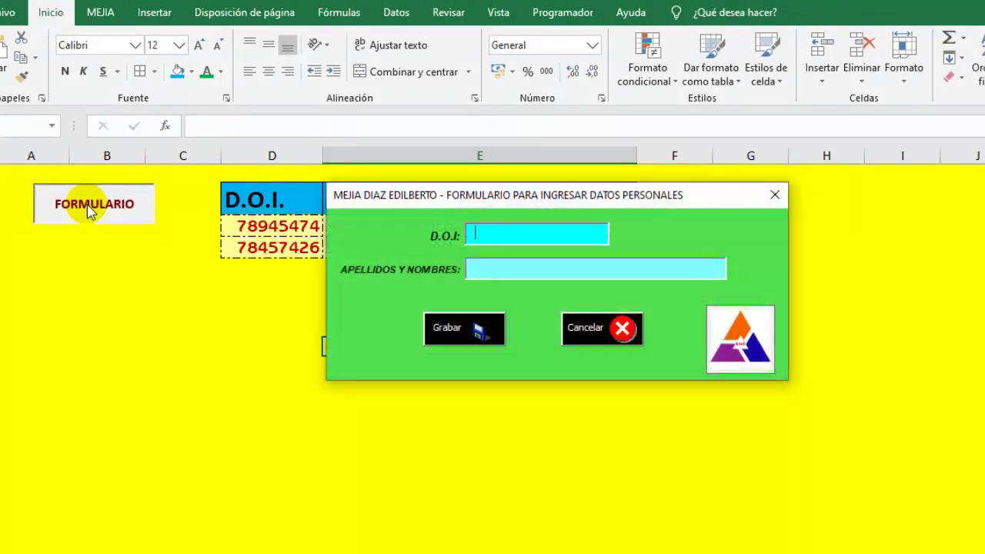
pyautogui.write('78412125')
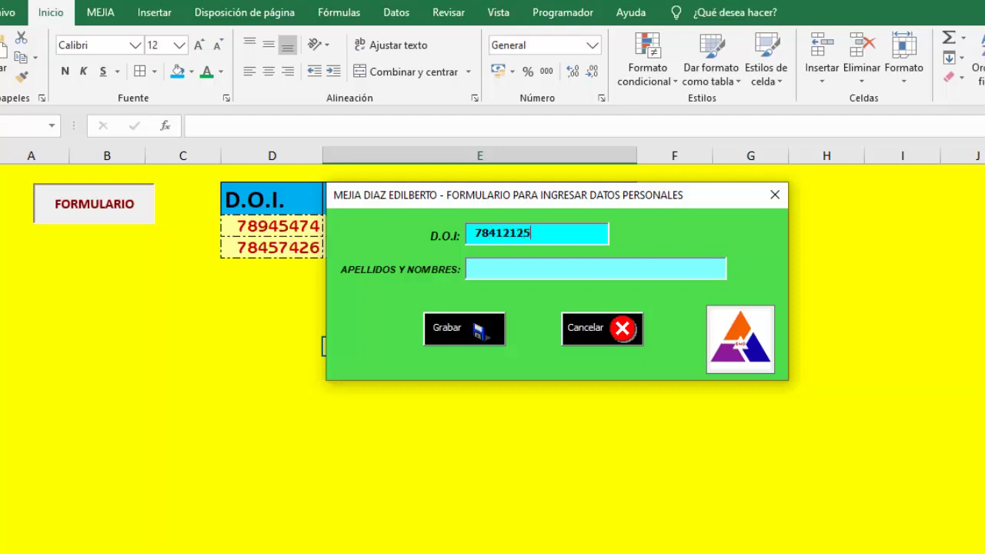
pyautogui.click(481, 273)
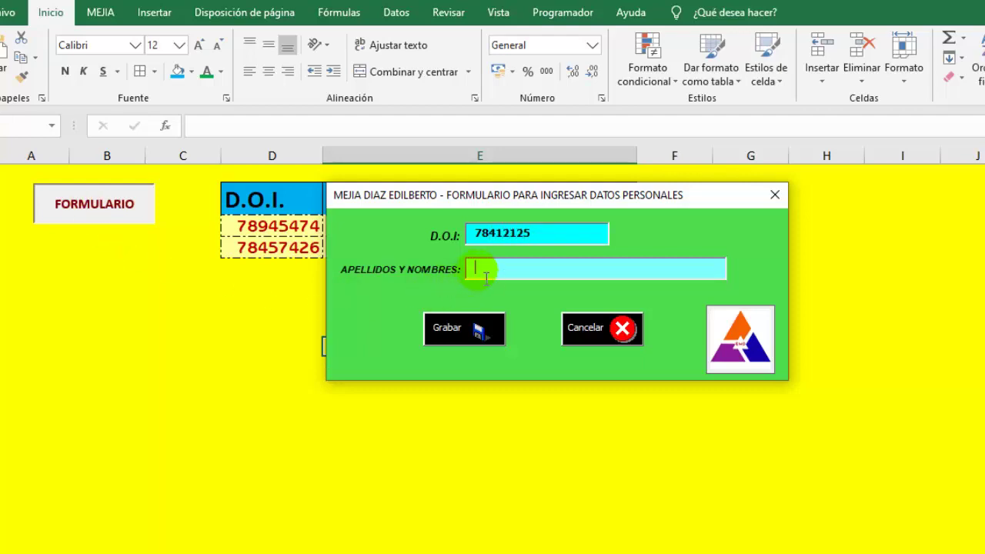
pyautogui.write('PEREZ JUAN')
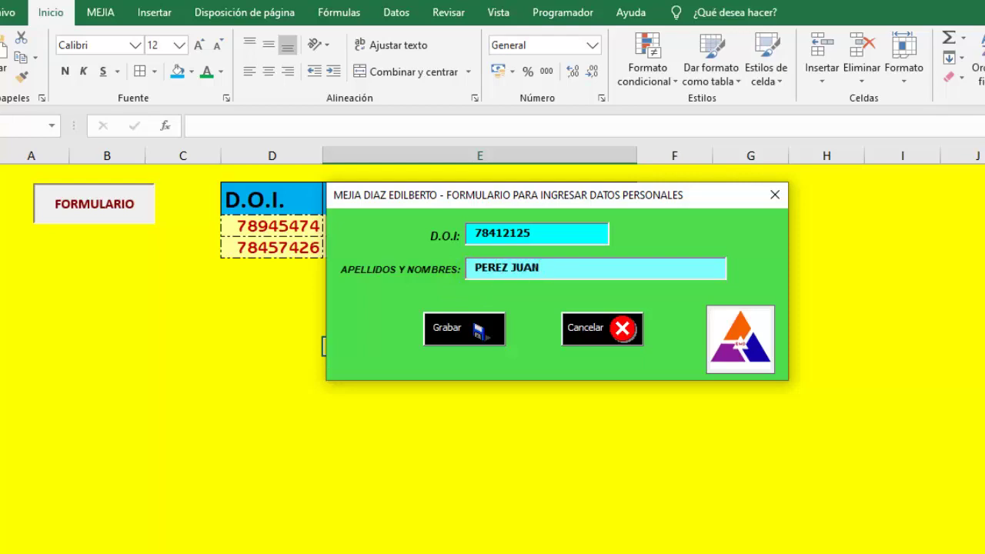
pyautogui.write(' JOSE')
pyautogui.click(449, 333)
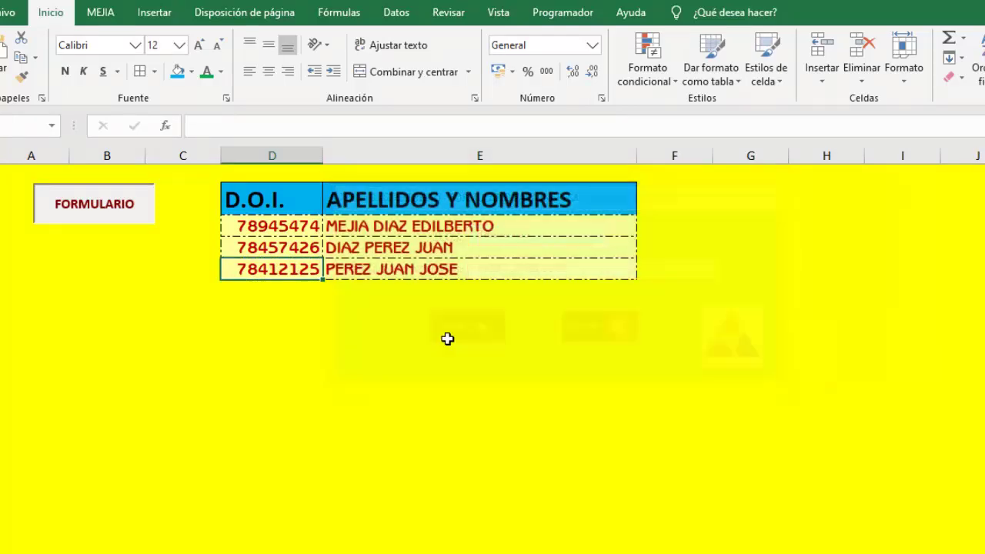
pyautogui.click(400, 346)
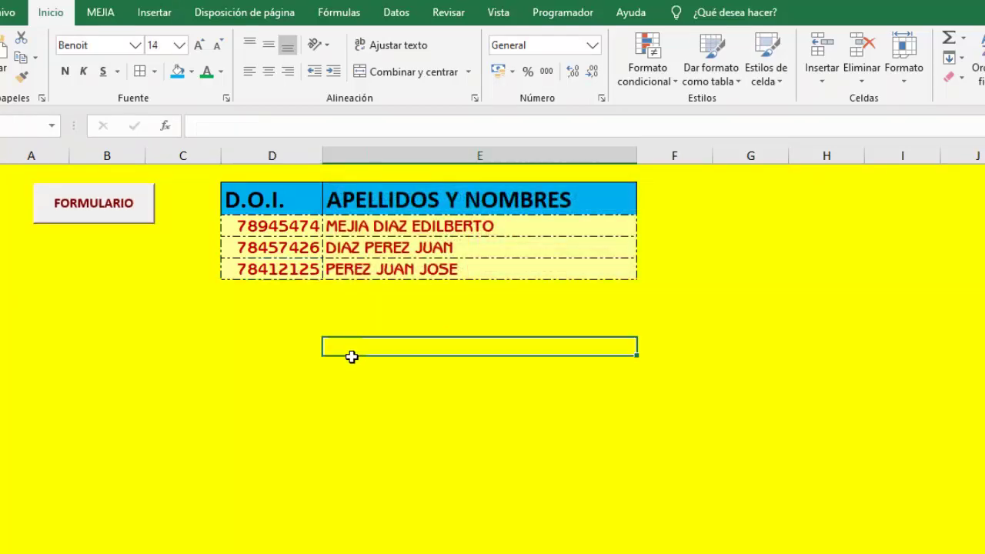
# Add a fourth record via FORMULARIO with the person's D.O.I. and full name, saved into row 6.
pyautogui.click(385, 271)
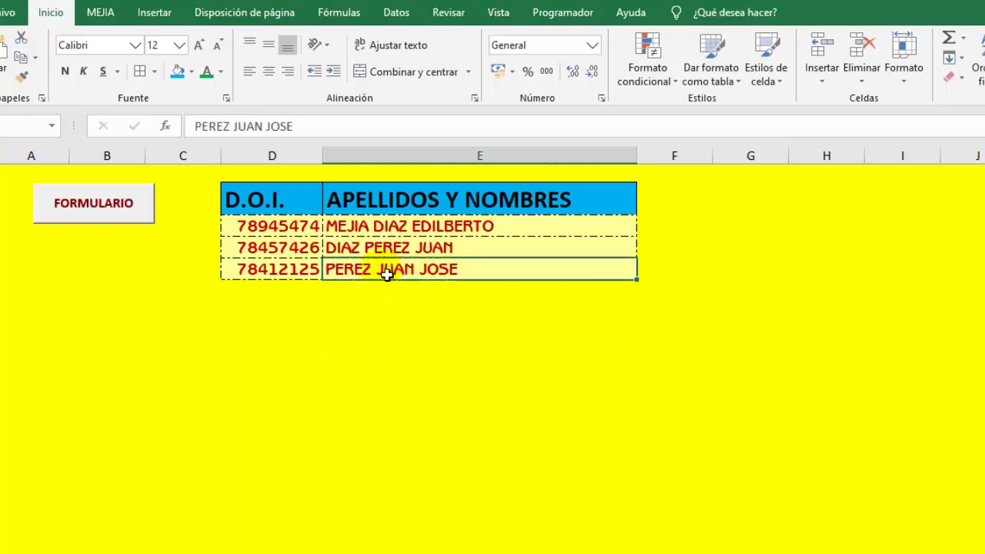
pyautogui.click(301, 294)
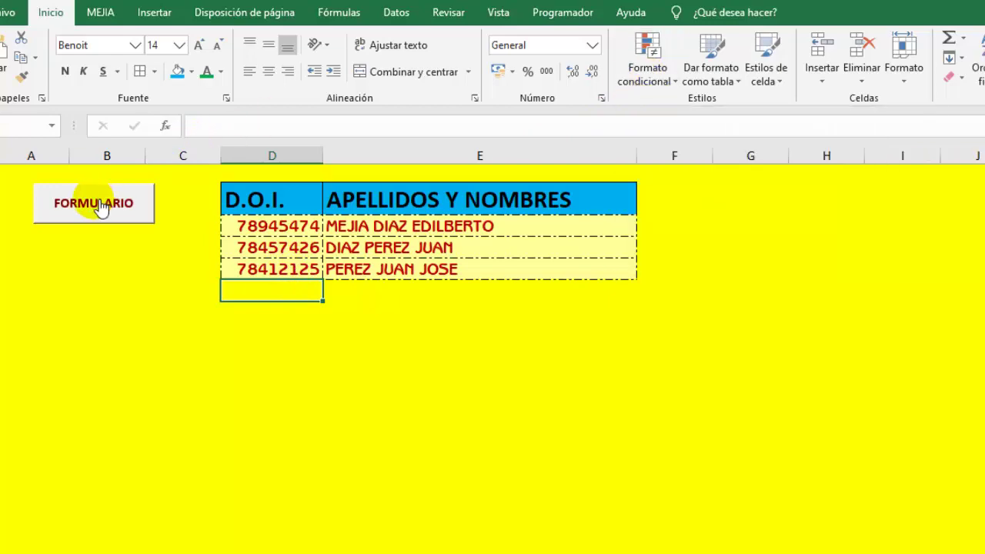
pyautogui.click(100, 206)
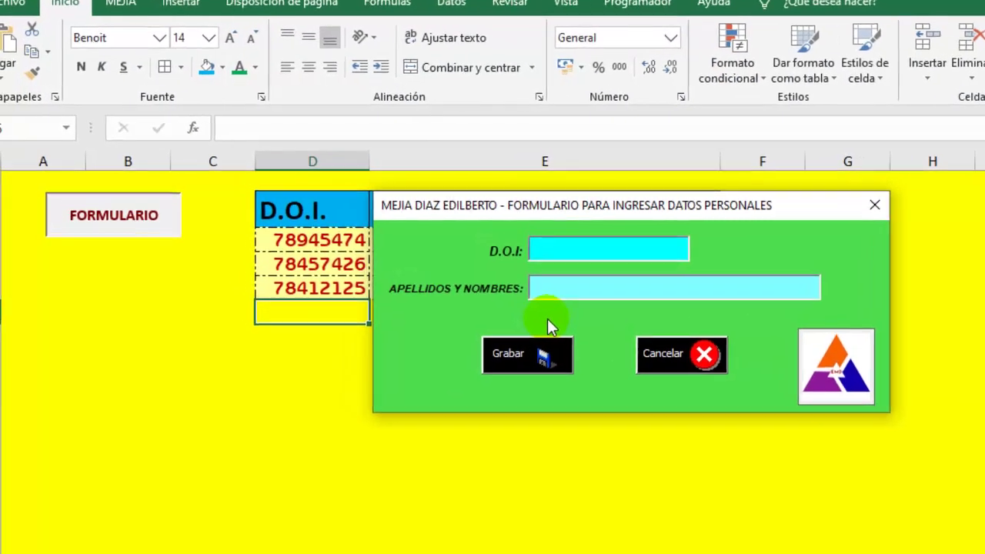
pyautogui.write('87878787')
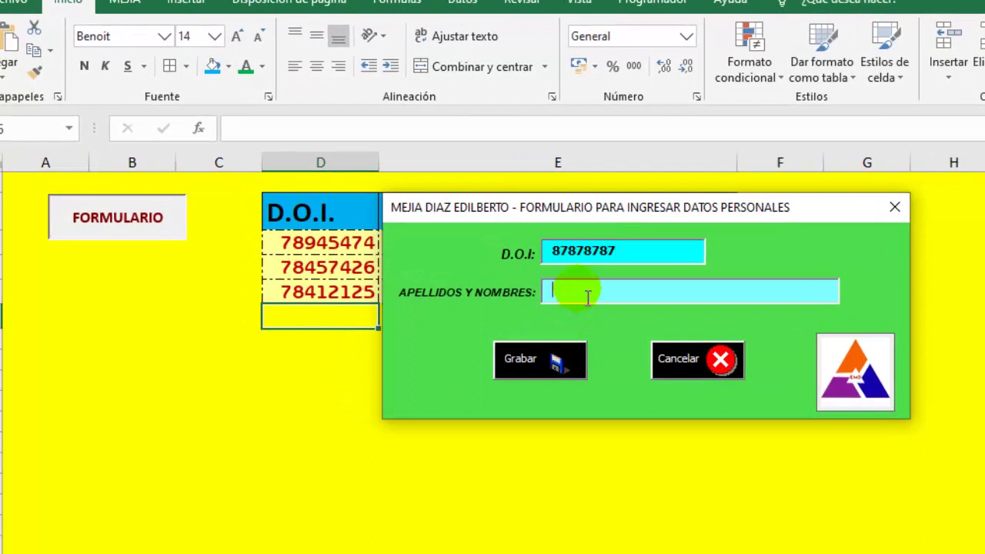
pyautogui.write('SILVA')
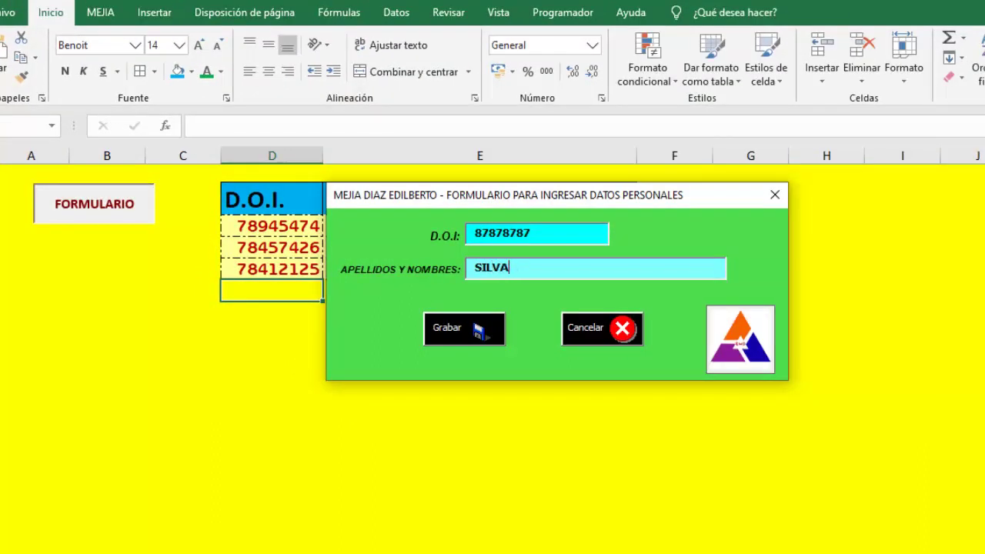
pyautogui.write('AZAMORA')
pyautogui.write(' DANIEL')
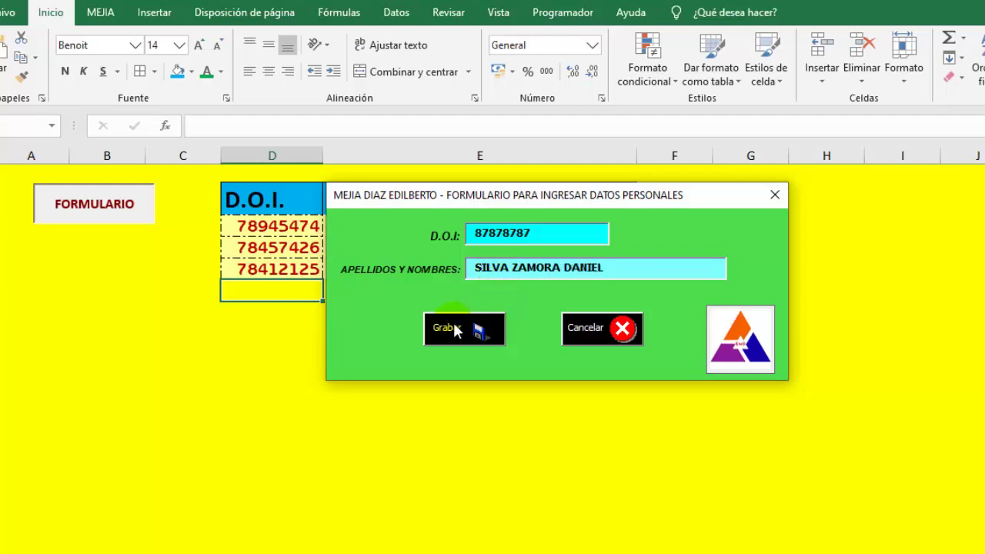
pyautogui.click(451, 330)
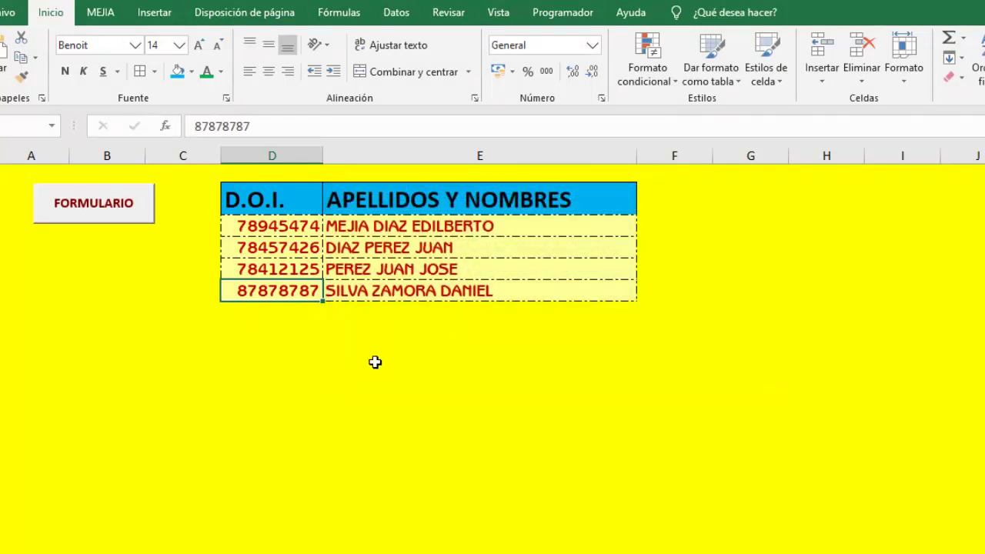
pyautogui.click(374, 363)
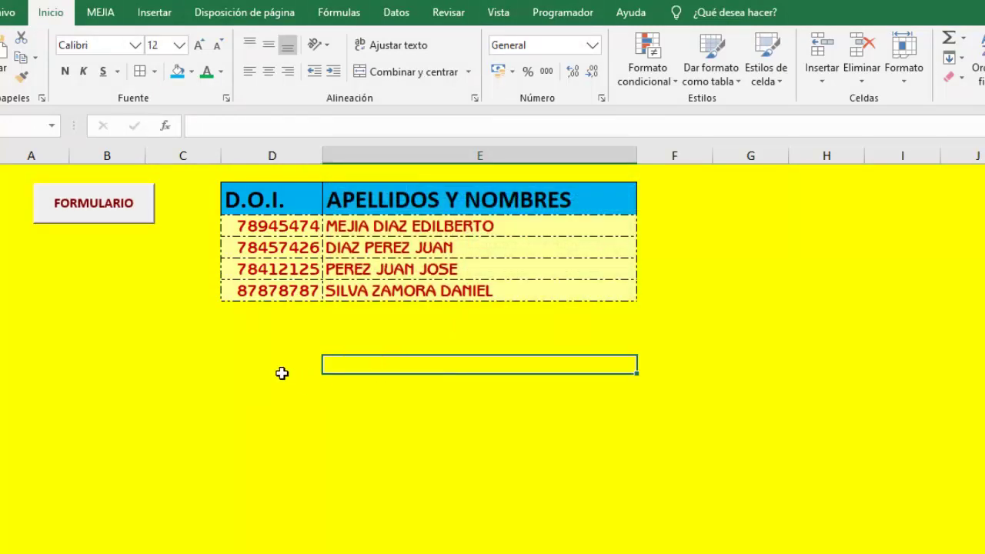
# Reopen FORMULARIO and drag it lower so the table's first rows stay visible.
pyautogui.click(93, 203)
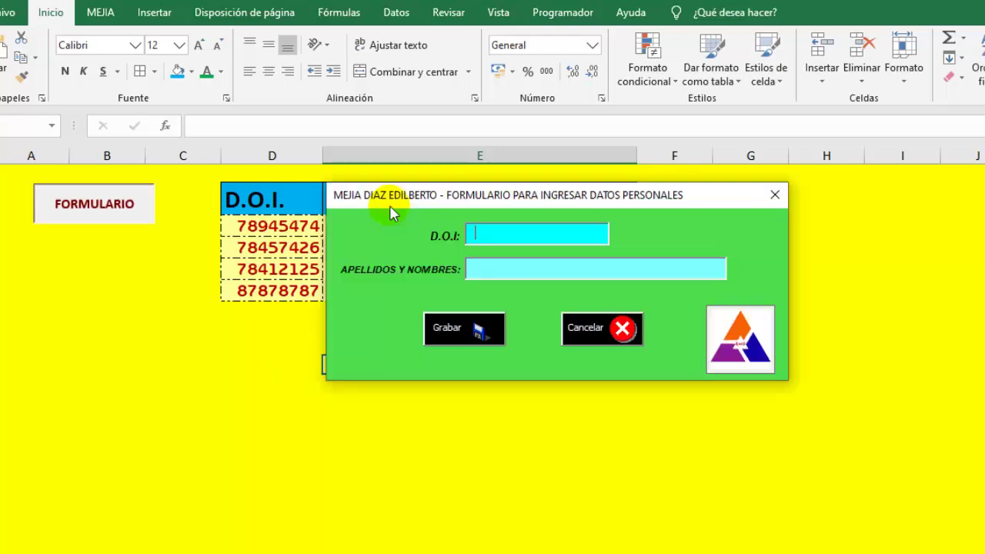
pyautogui.moveTo(392, 207)
pyautogui.mouseDown()
pyautogui.moveTo(396, 228)
pyautogui.moveTo(410, 119)
pyautogui.moveTo(351, 266)
pyautogui.moveTo(346, 306)
pyautogui.mouseUp()
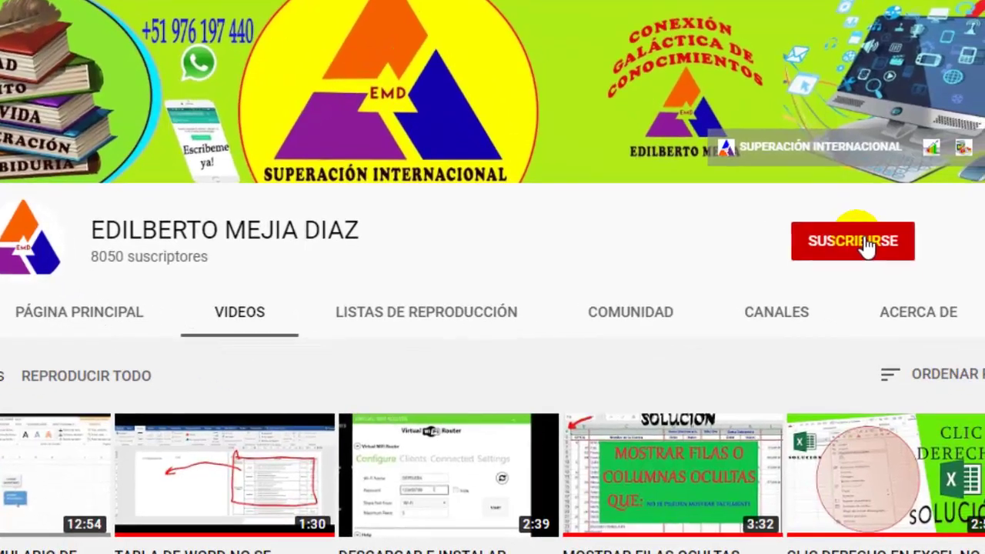
# Subscribe to the YouTube channel and enable notifications for all uploads.
pyautogui.click(907, 245)
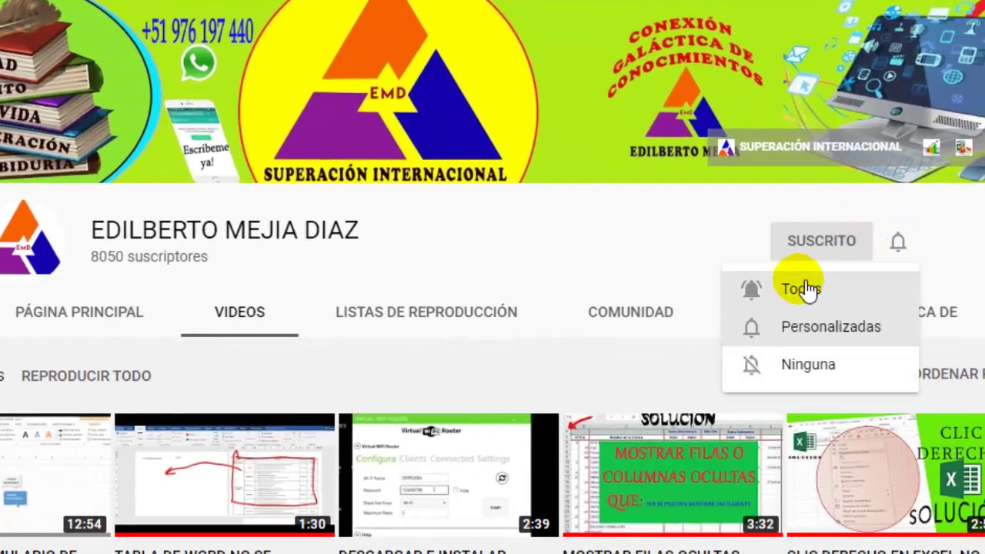
pyautogui.click(800, 287)
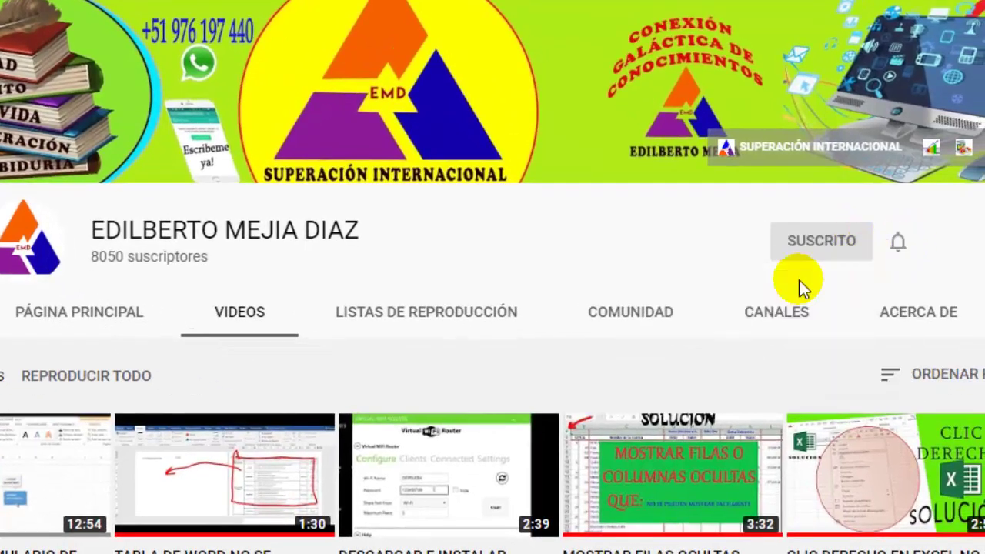